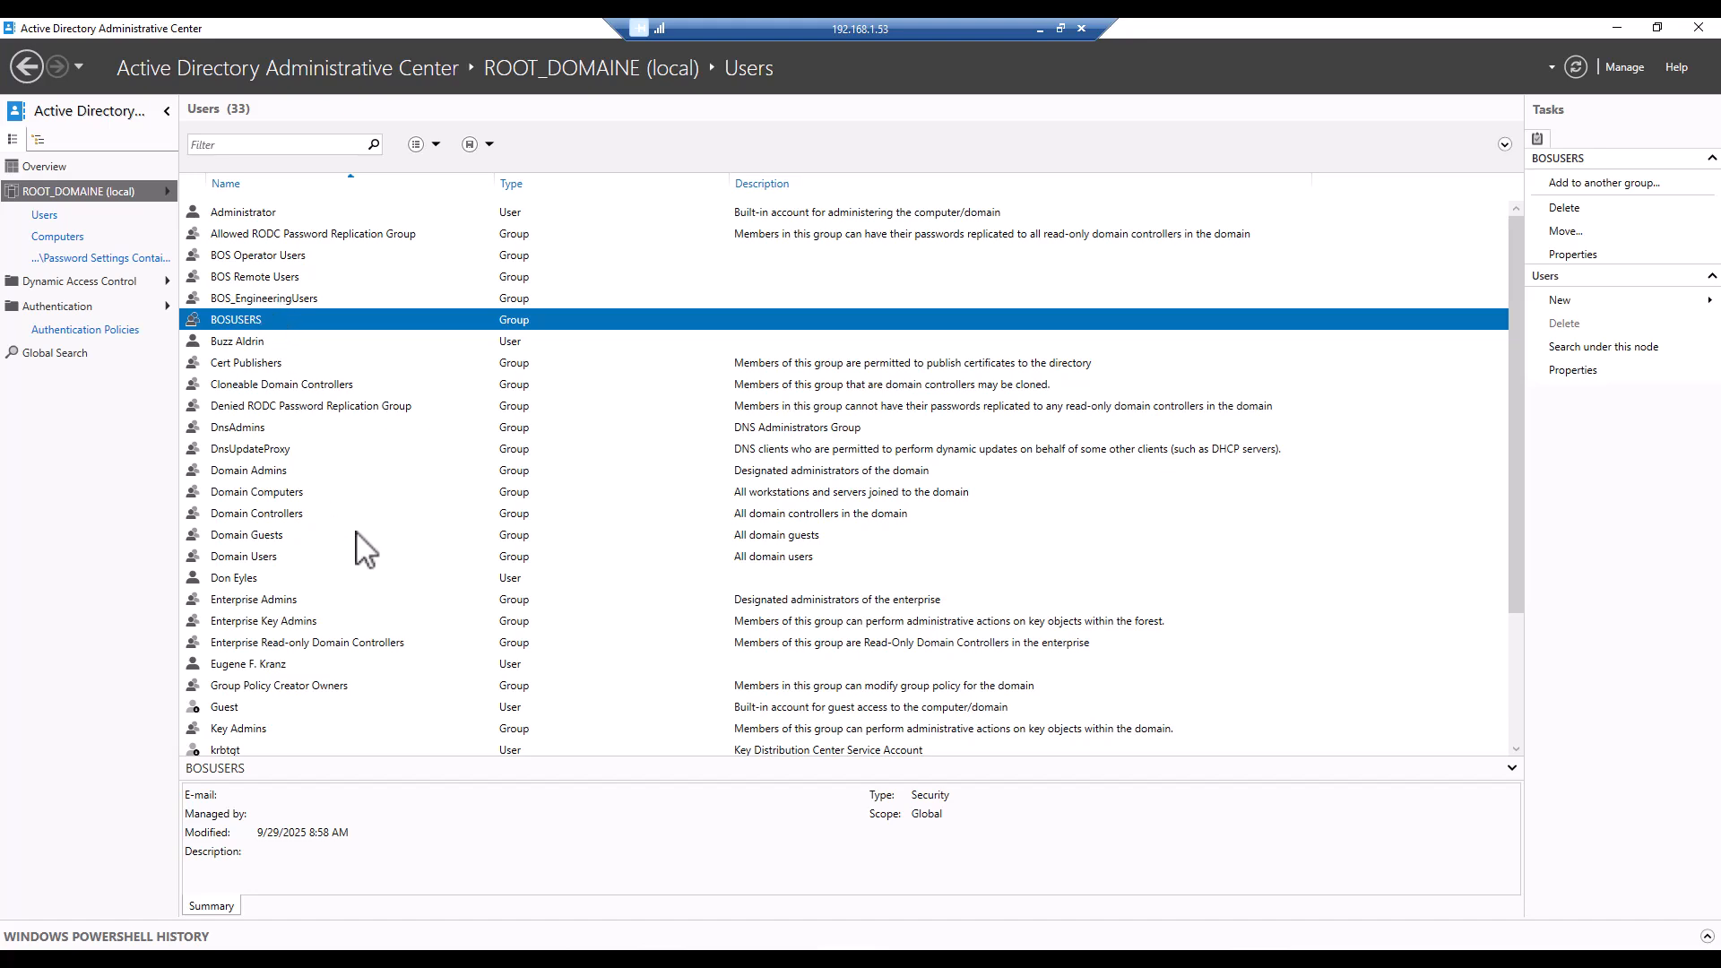
Look through the domain's Users container and select the user account listed directly after Domain Users to view its summary.
scroll(400, 524, down, 1)
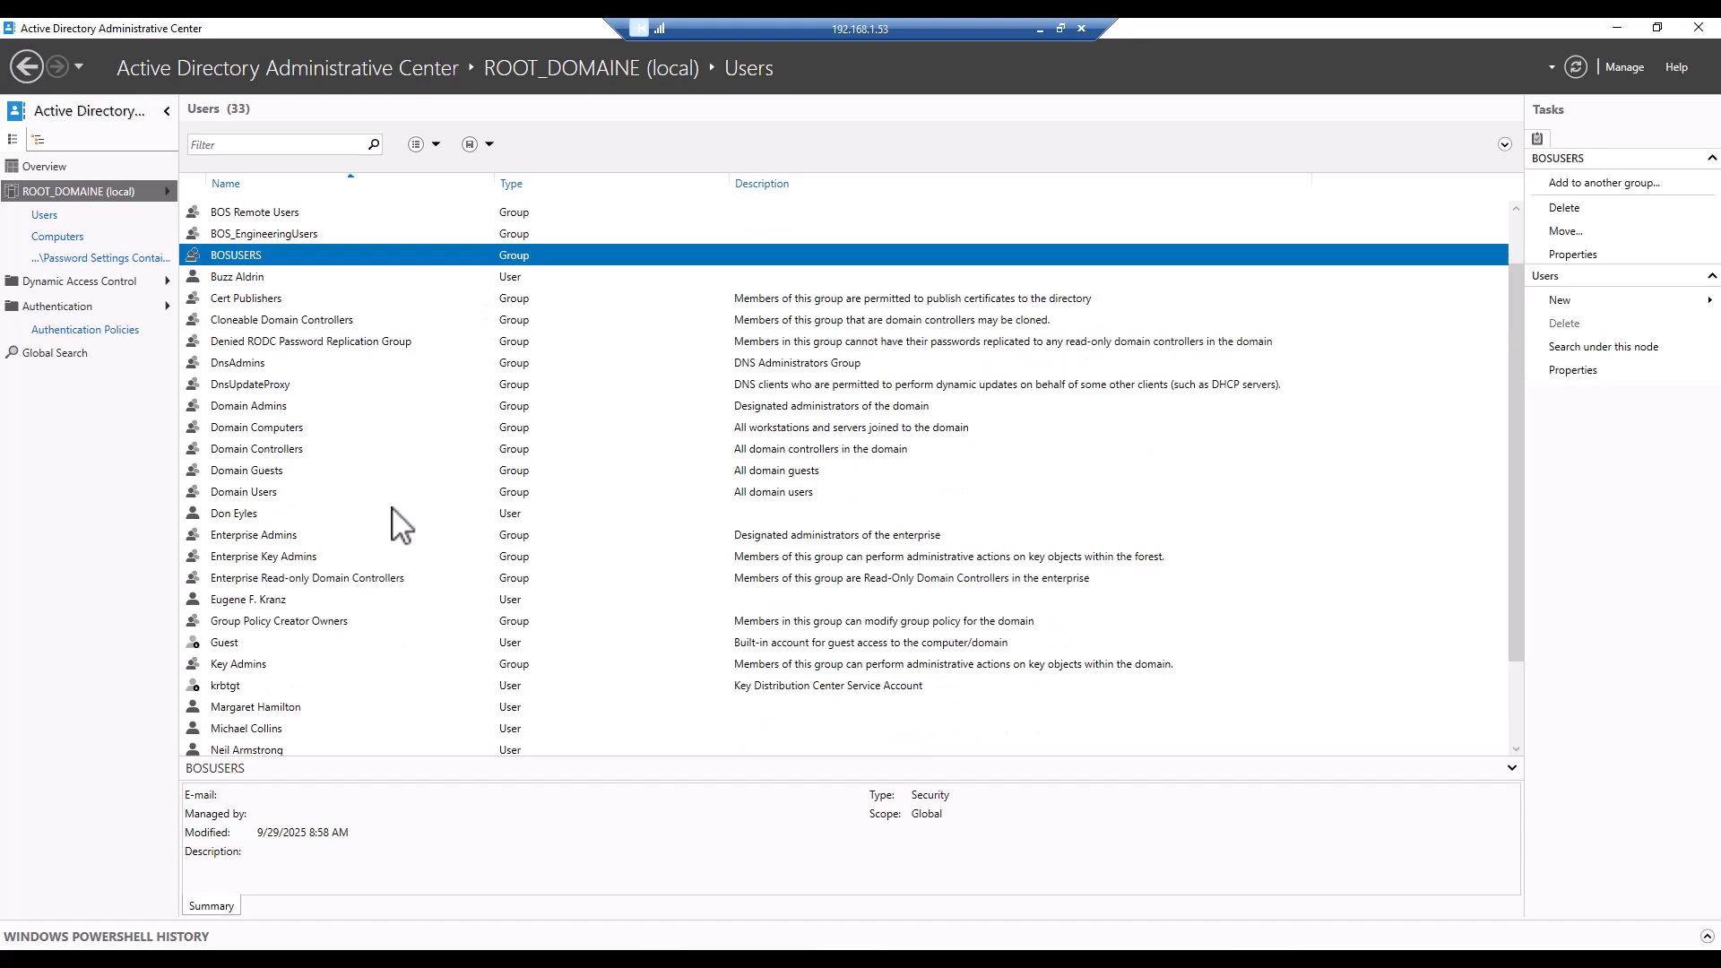
scroll(400, 525, down, 1)
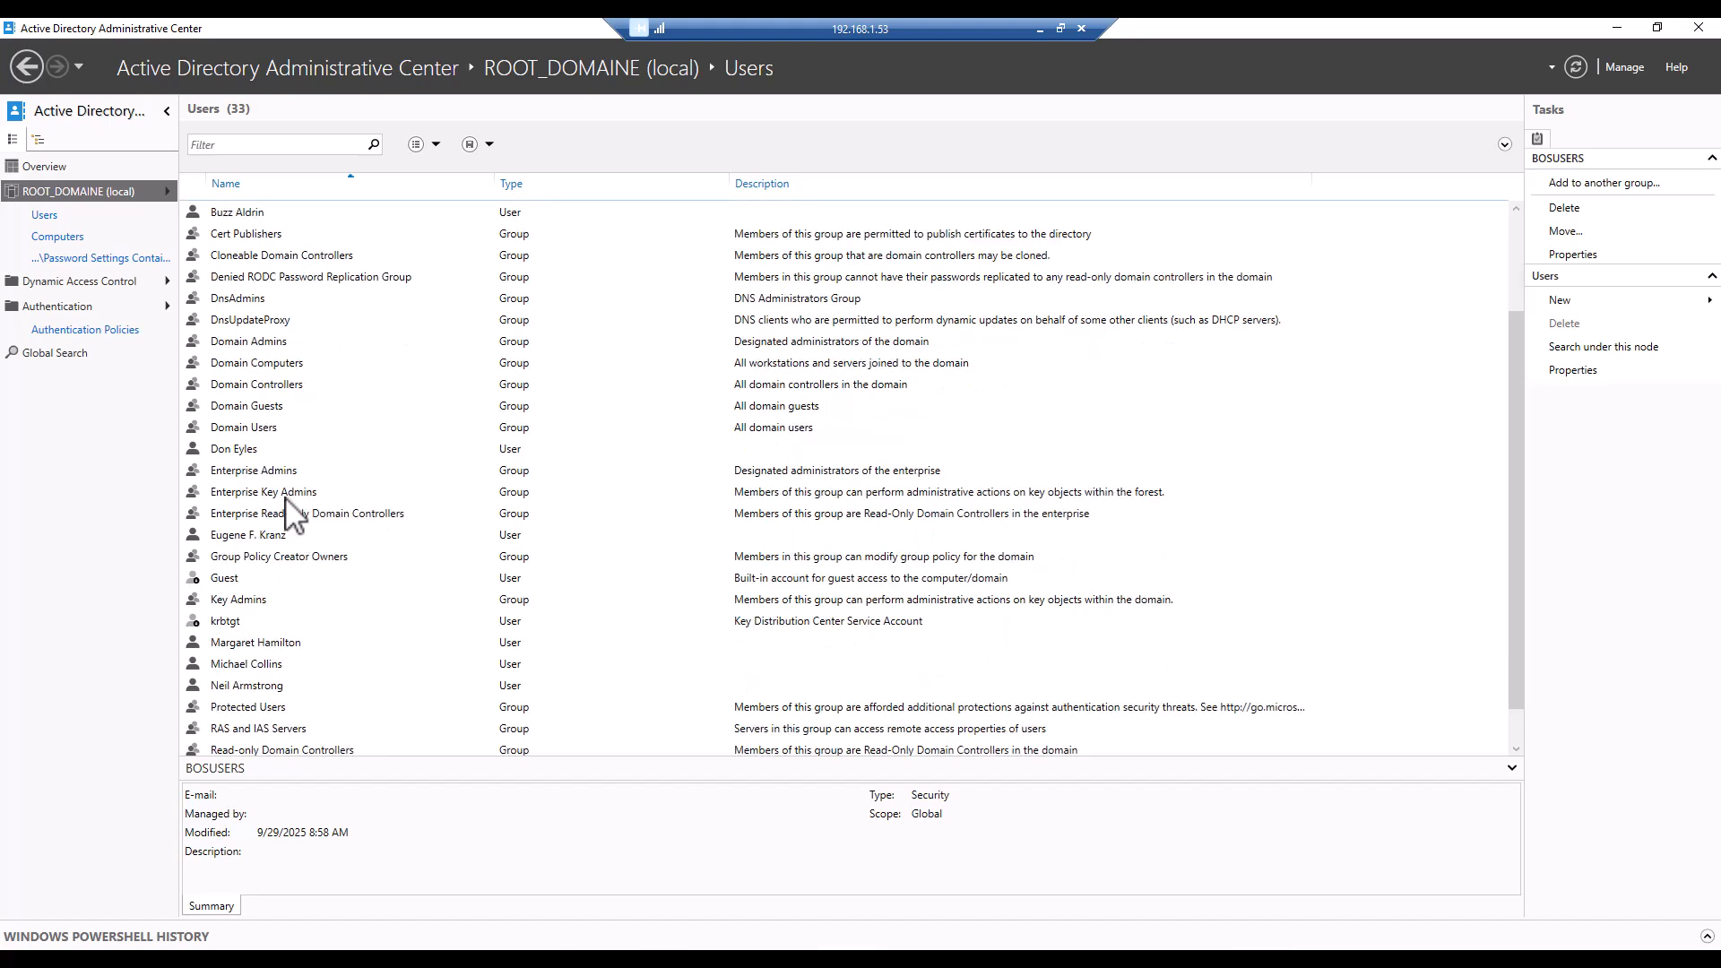
click(239, 450)
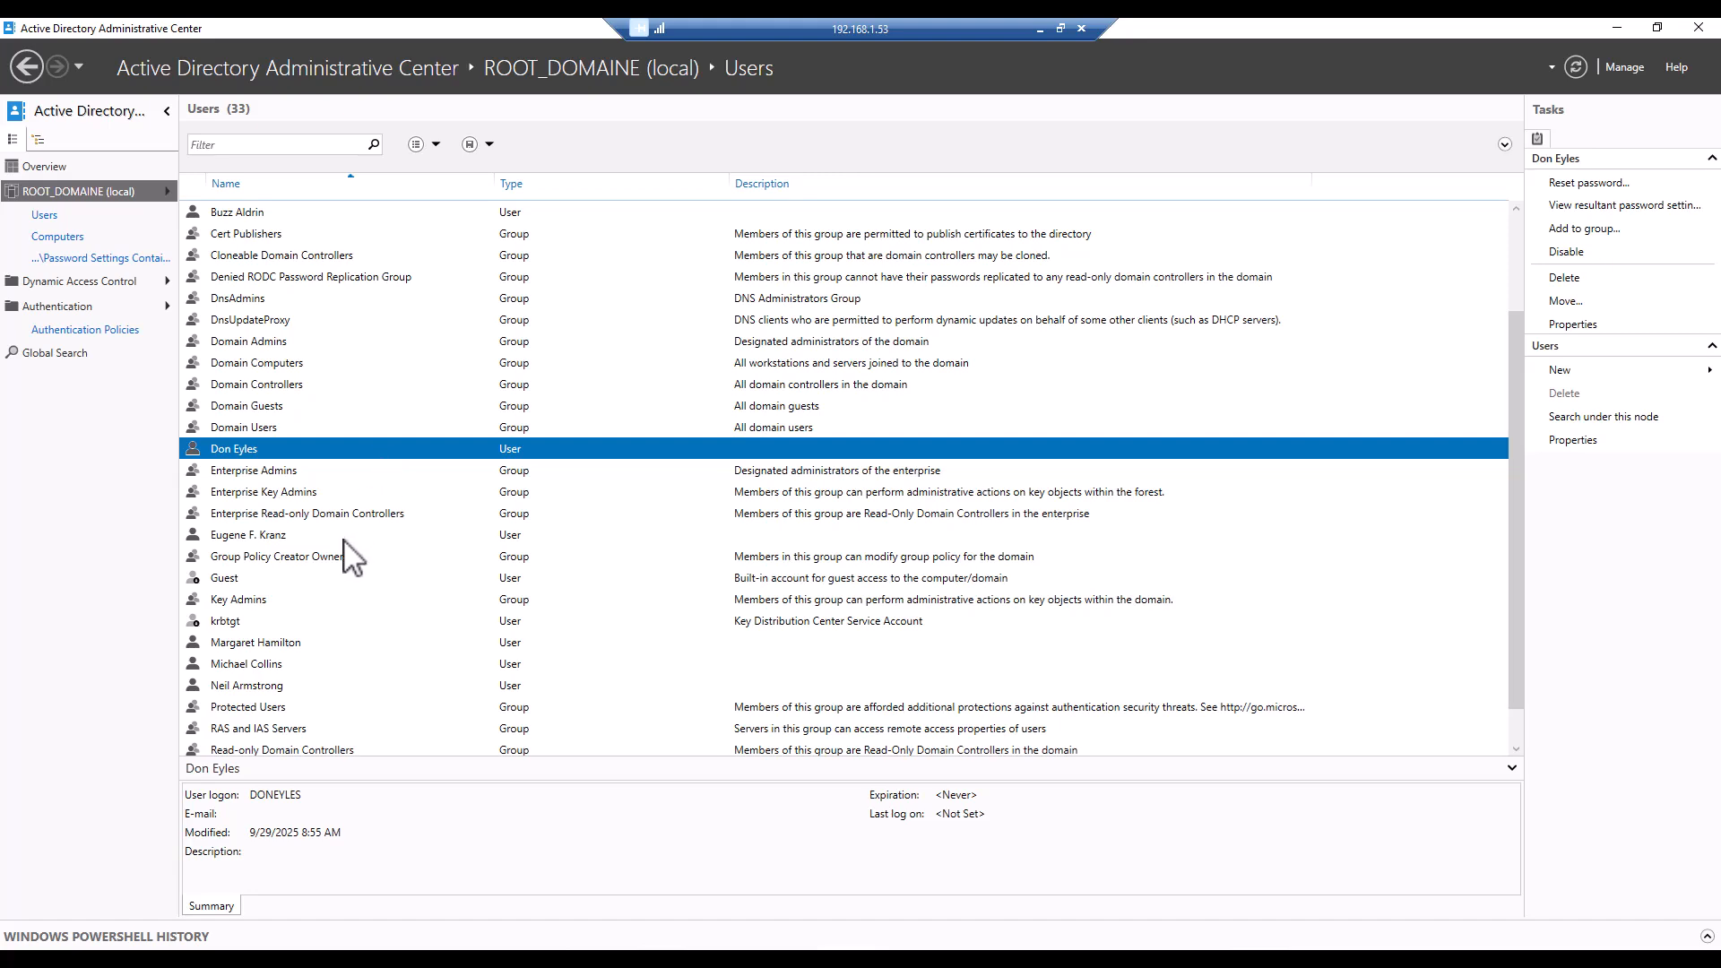
scroll(347, 536, up, 2)
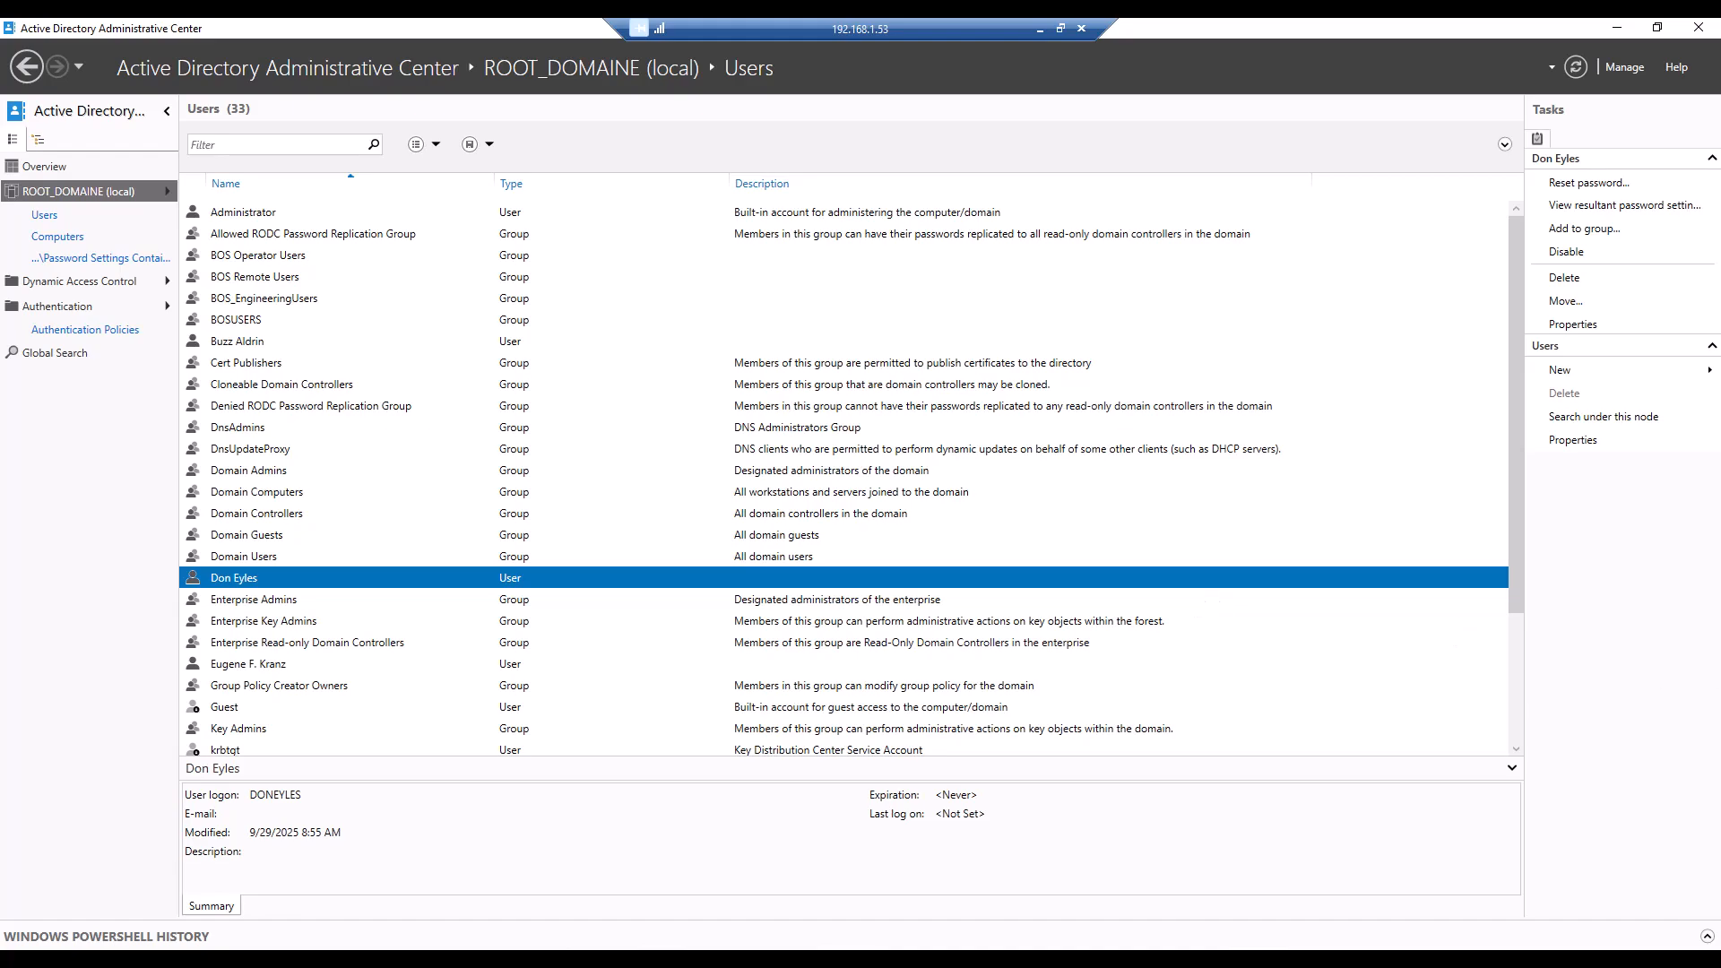
Switch to BLUE Open Studio and check the LDAP server connection from the project's Security System server settings.
key(alt+Tab)
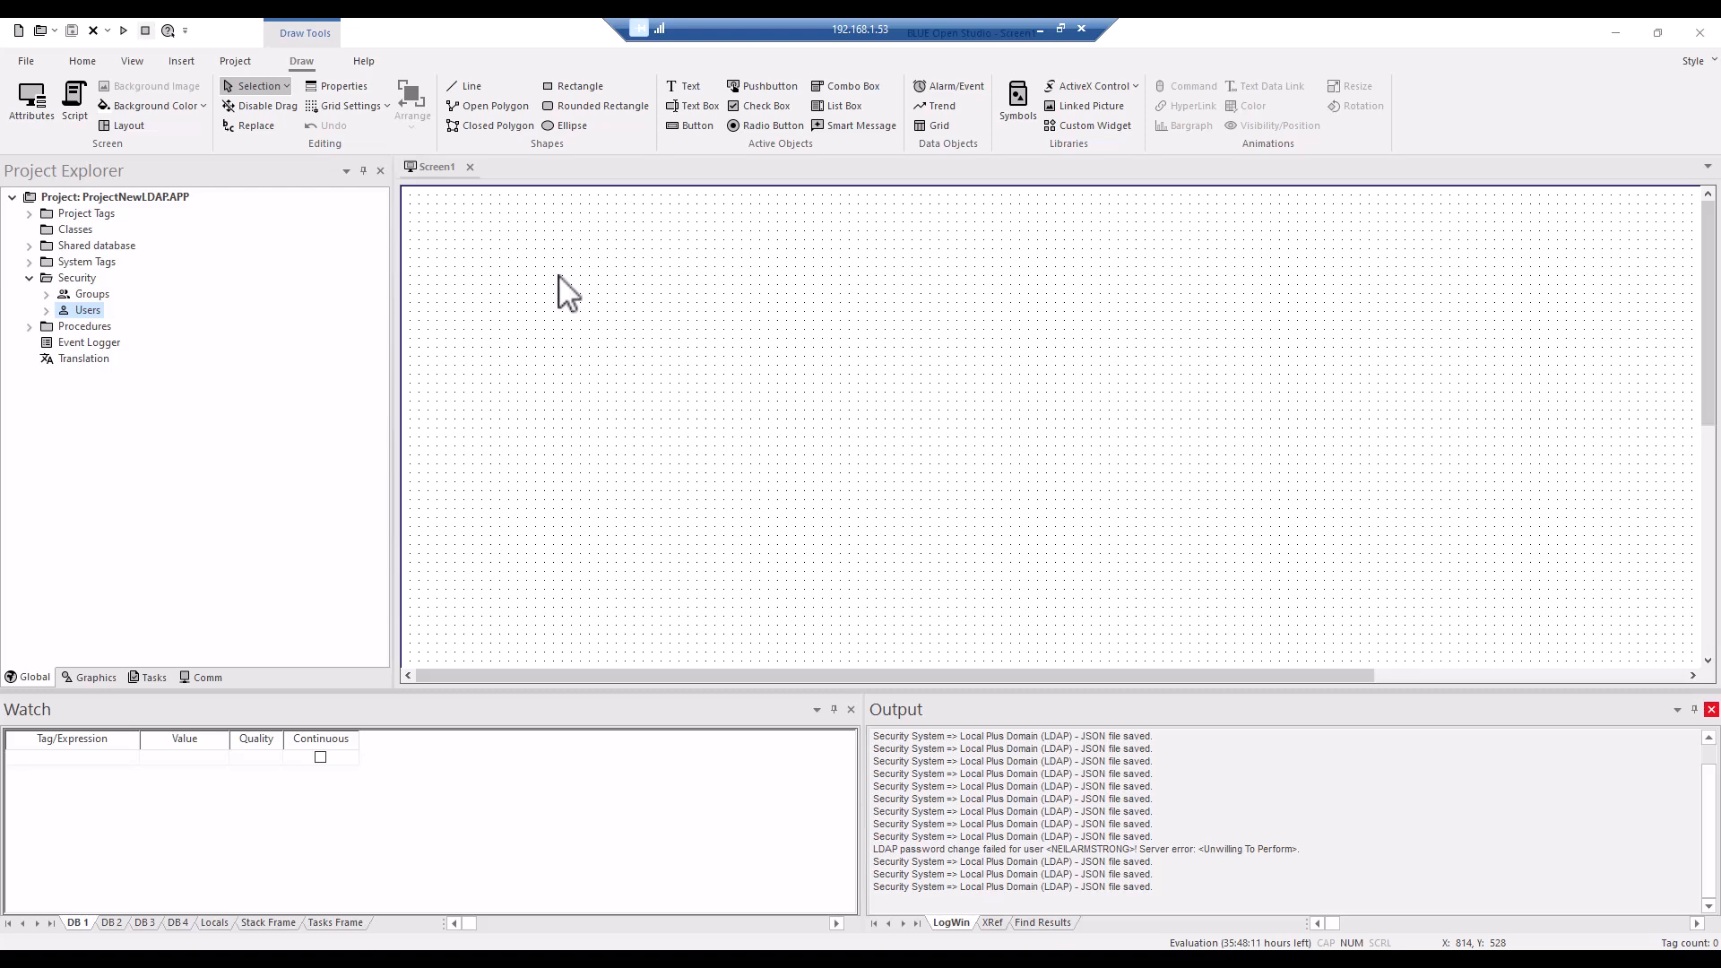
click(80, 279)
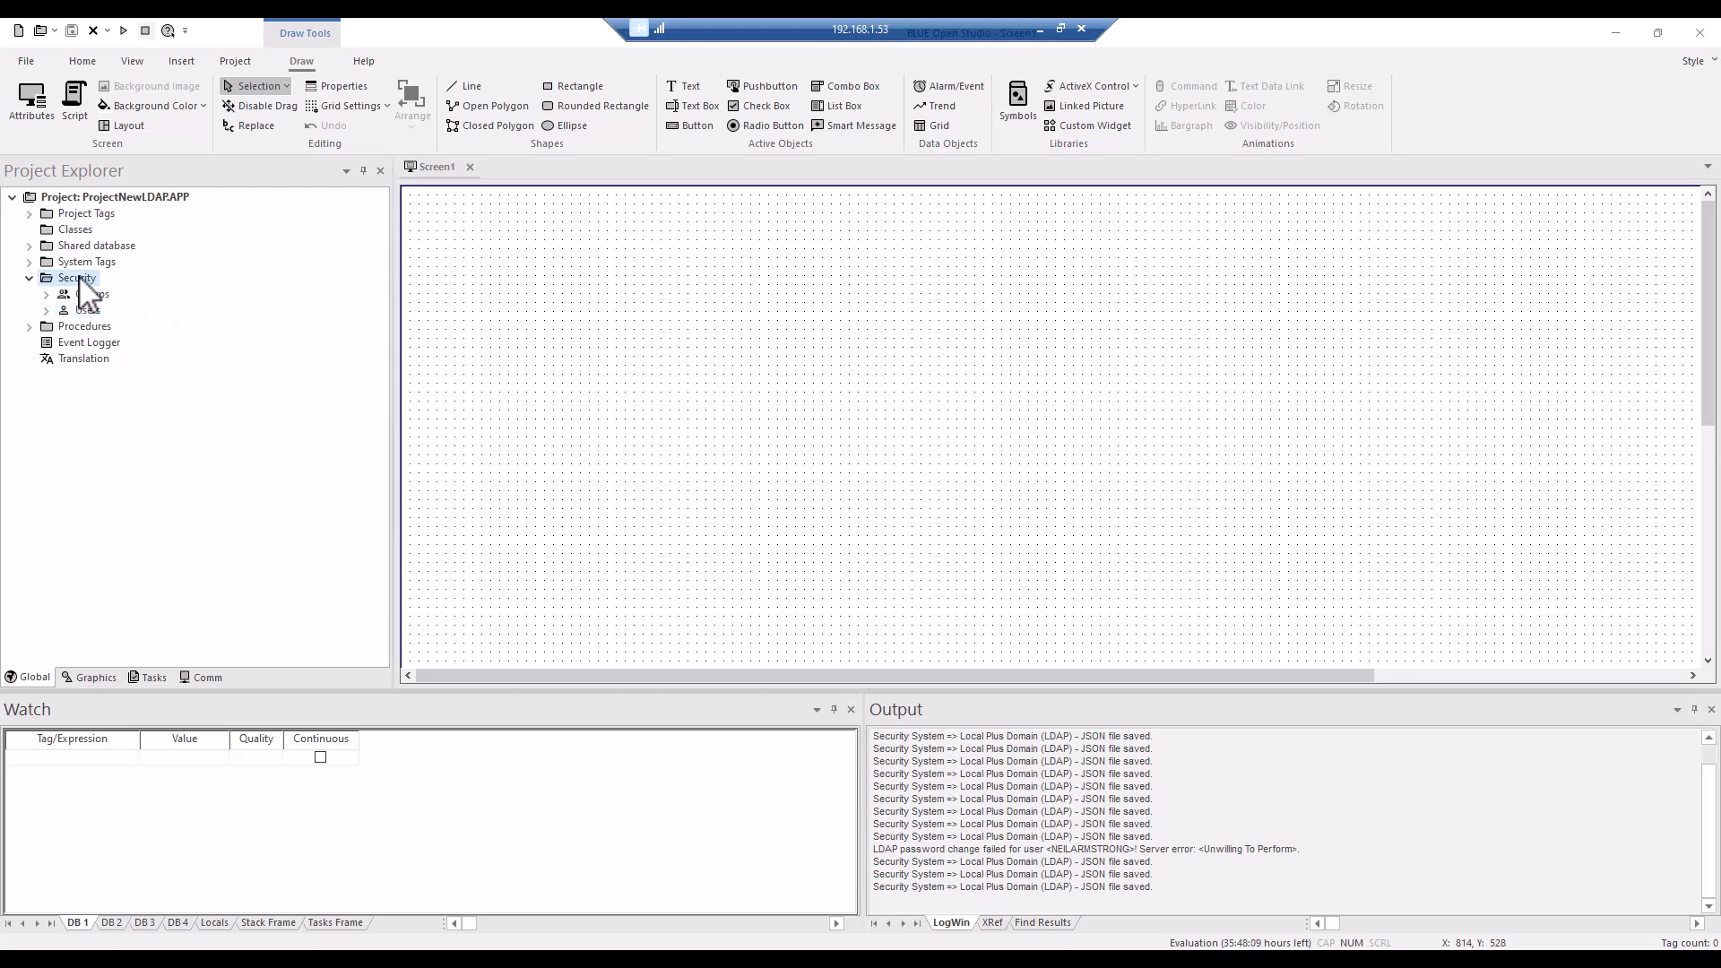
double_click(80, 279)
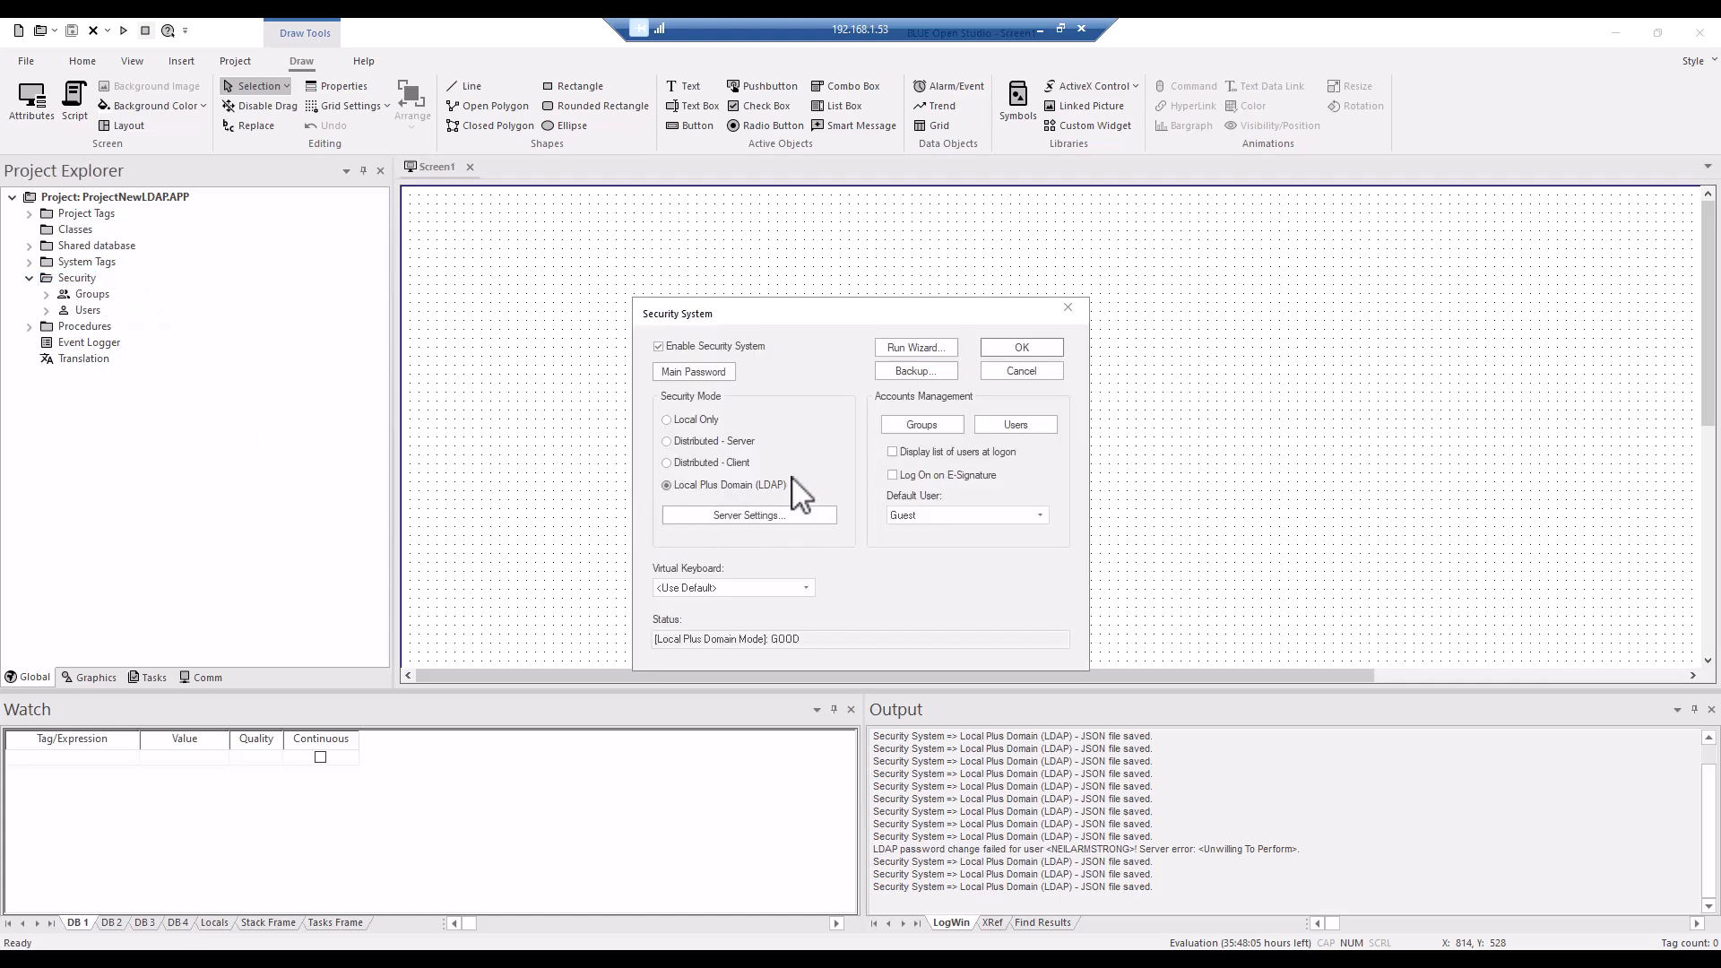
click(735, 514)
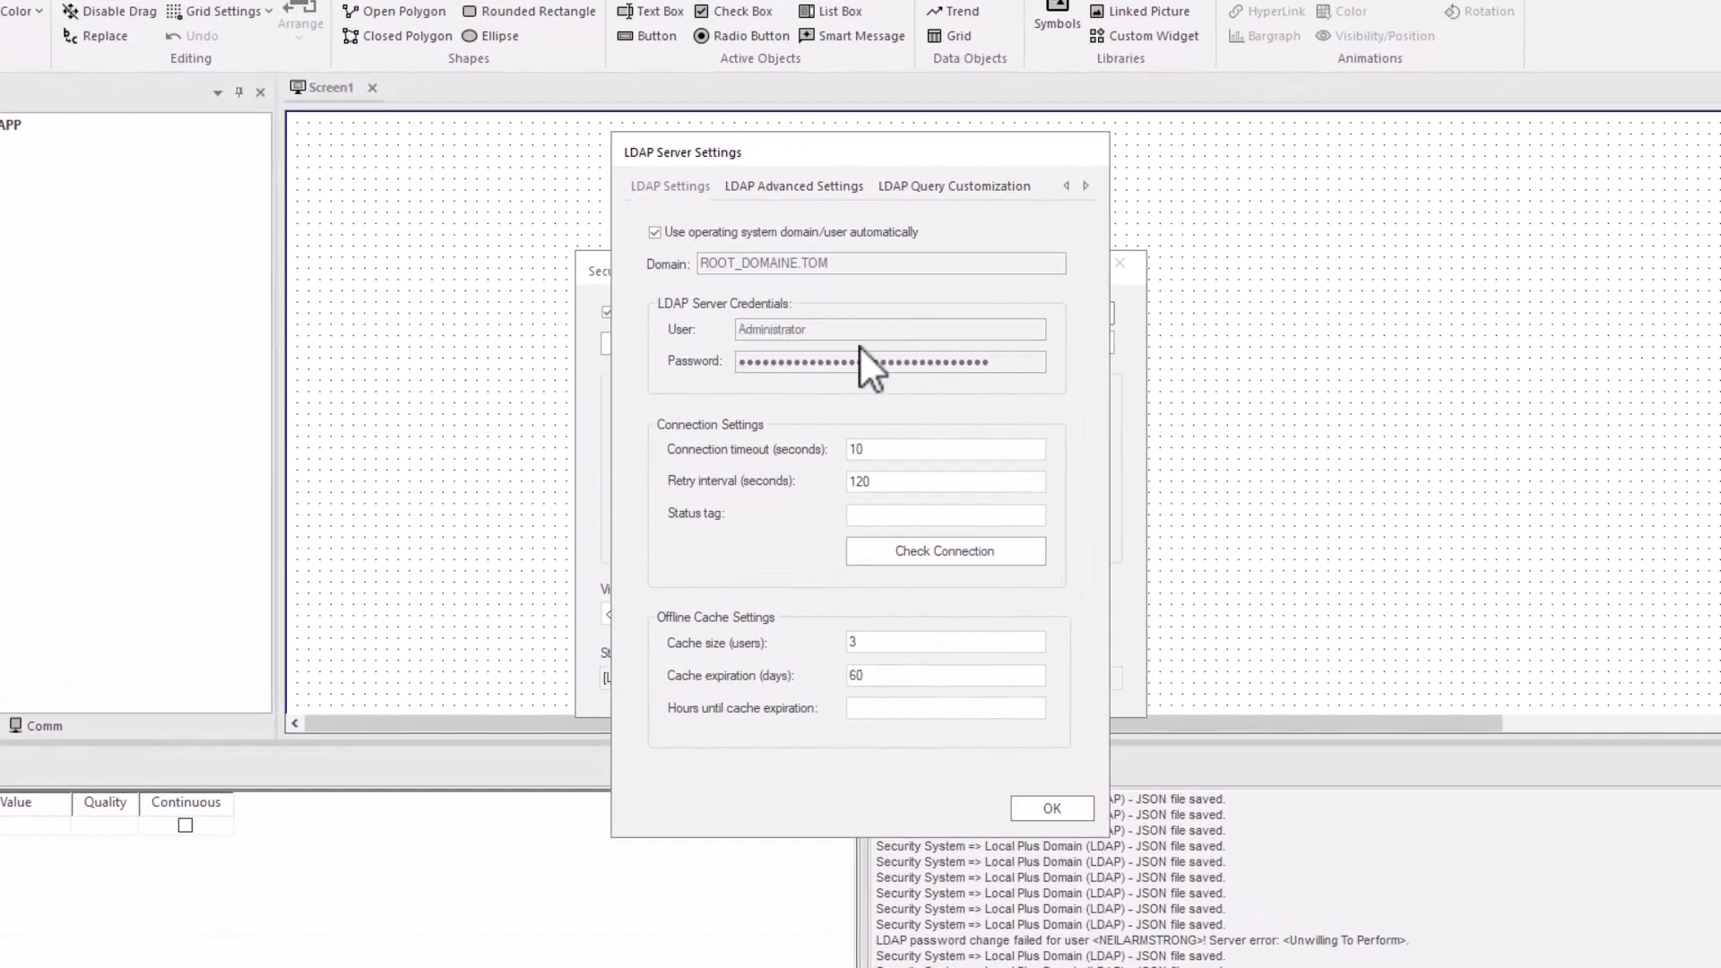
click(953, 552)
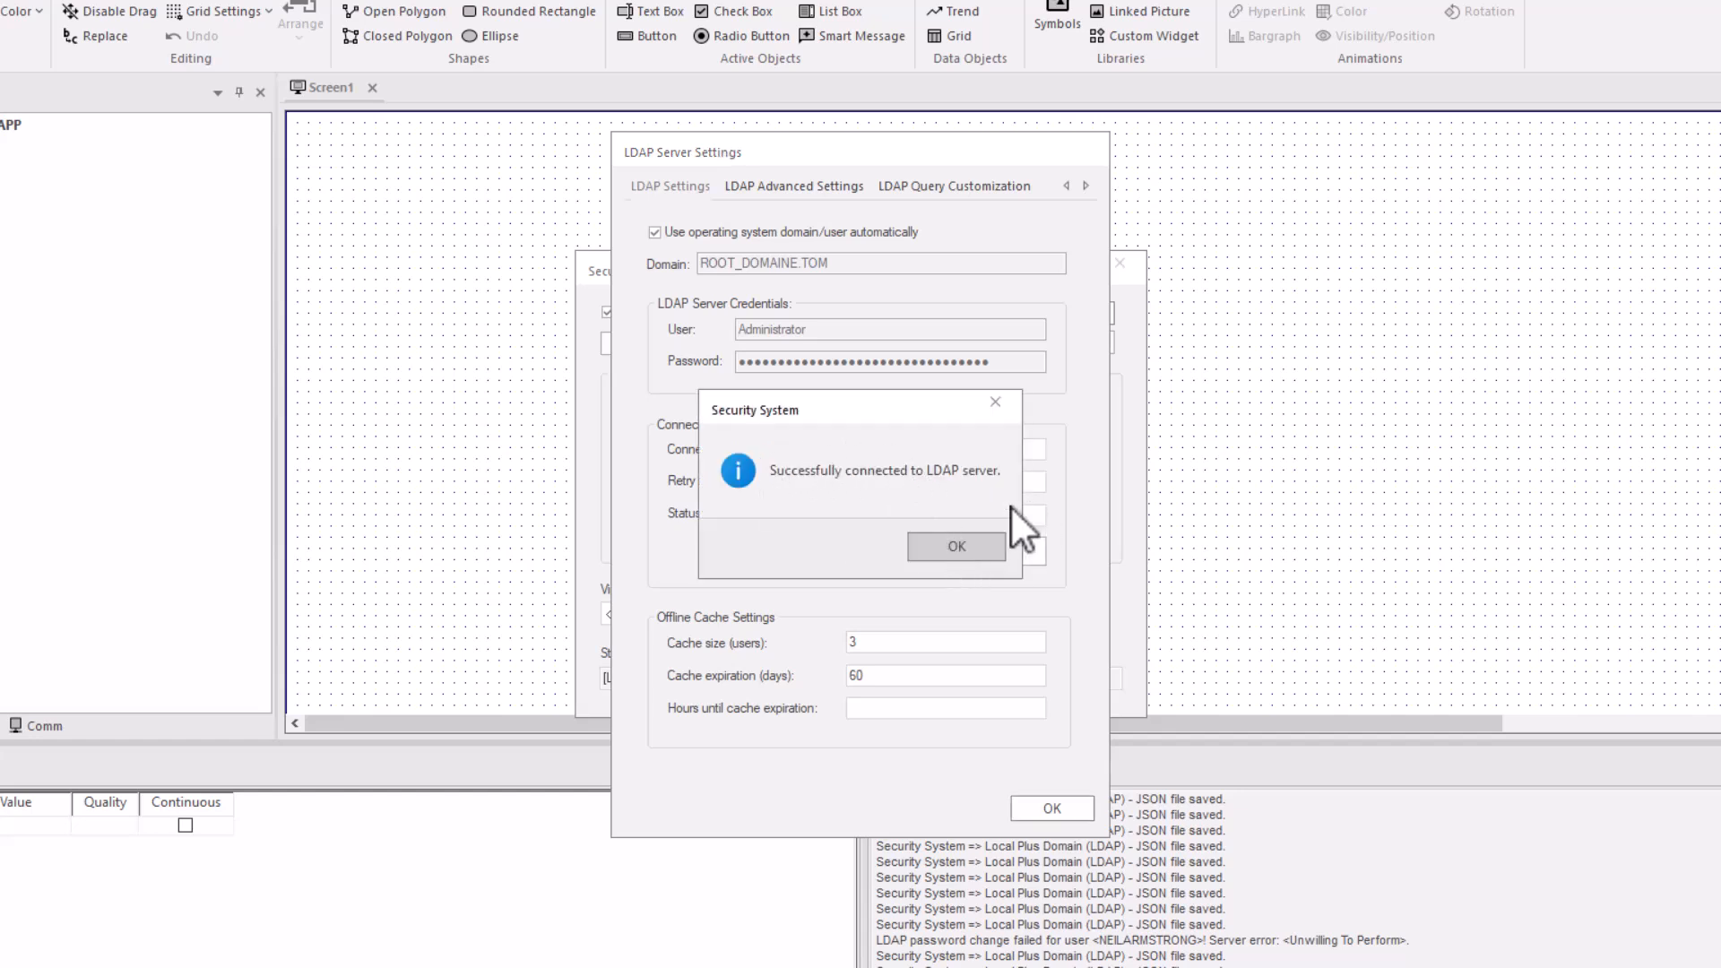
click(957, 546)
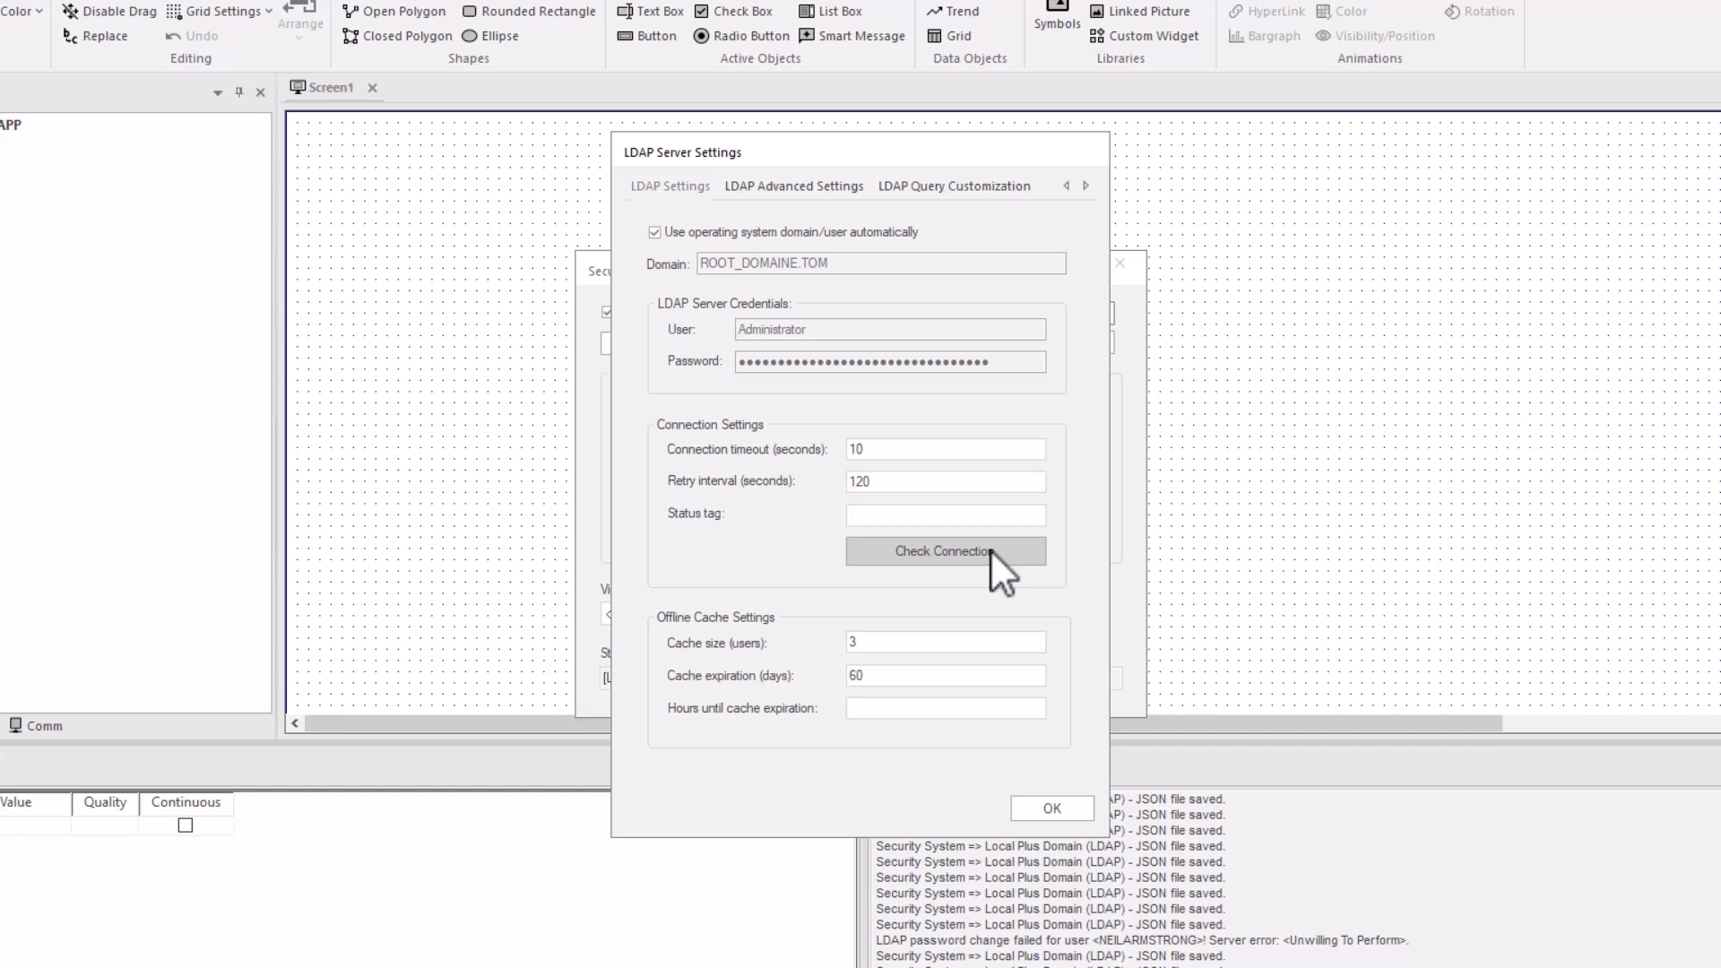
Review the LDAP advanced settings and close the security system configuration.
click(794, 184)
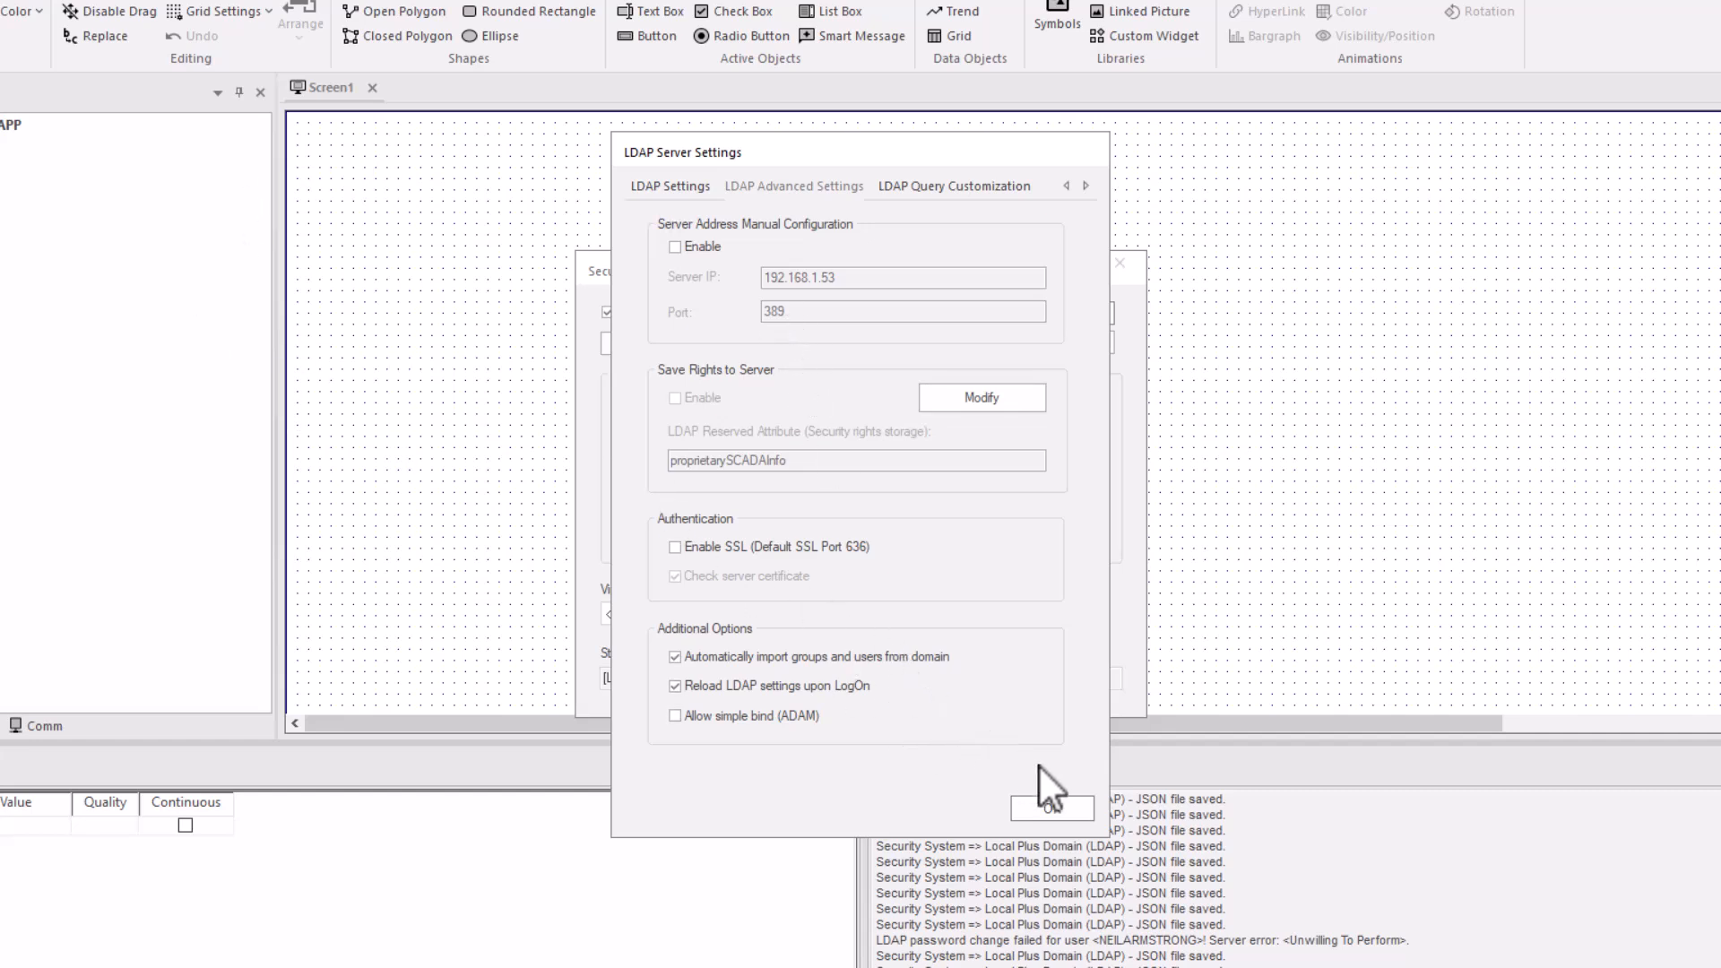
click(1054, 810)
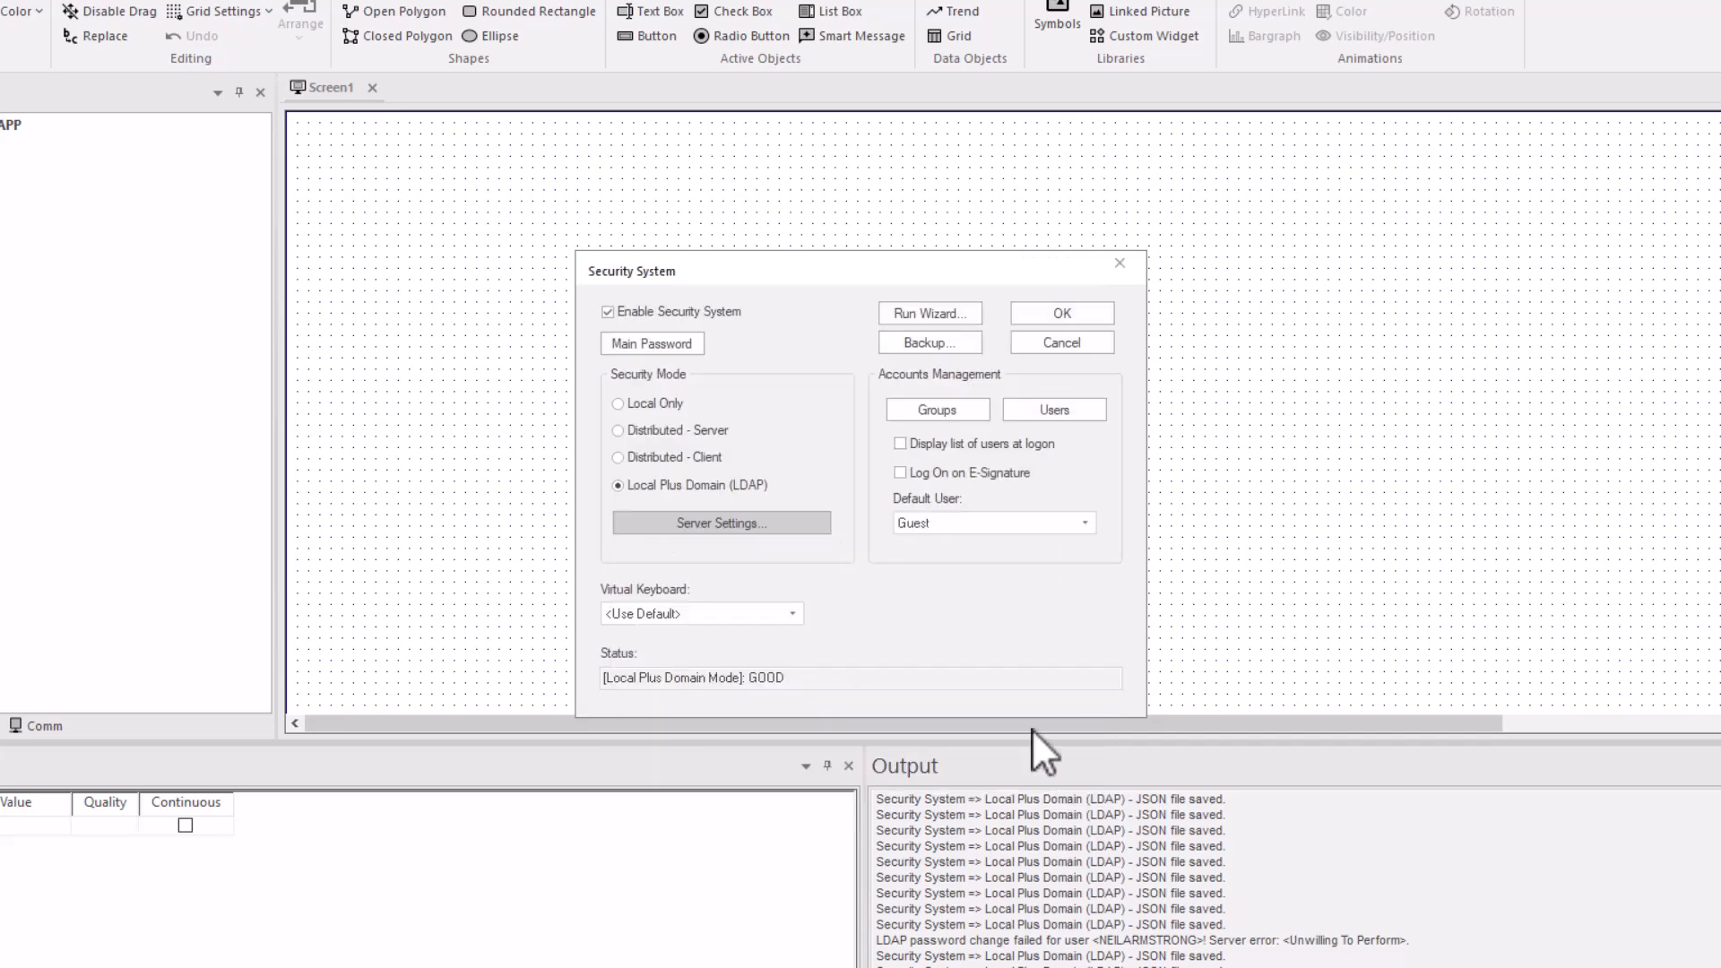
click(1062, 312)
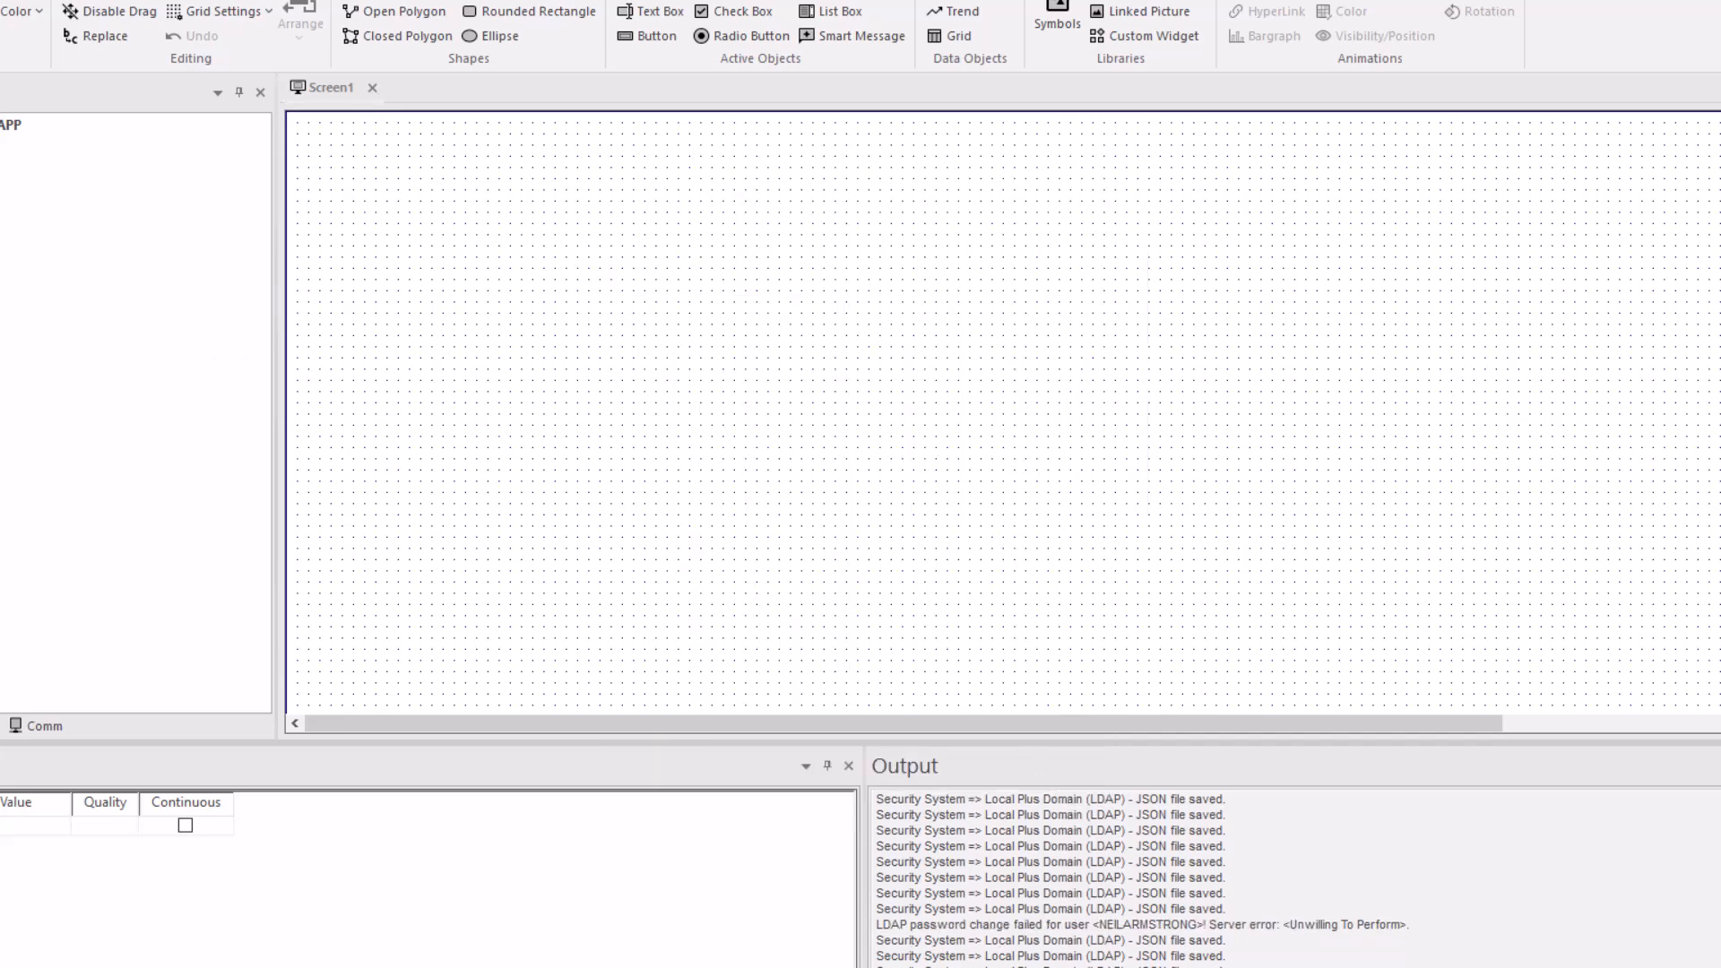
Review the runtime and engineering access rights of the BOS Operator Users group under Security.
click(46, 294)
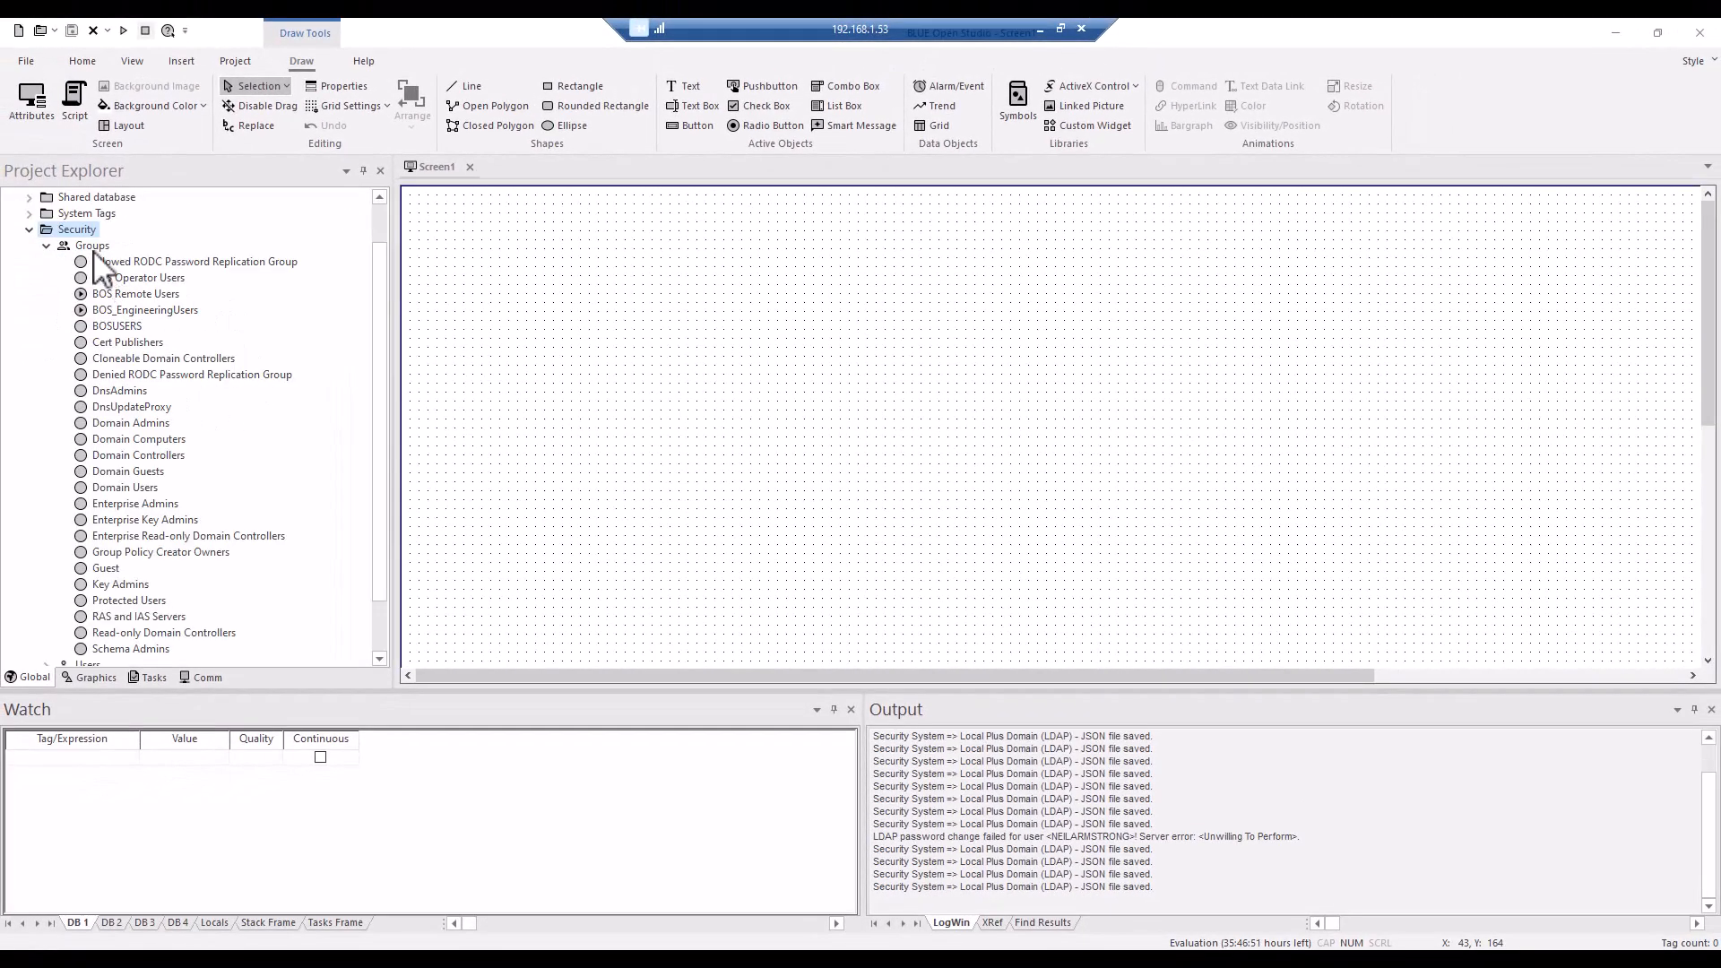
click(141, 278)
double_click(141, 278)
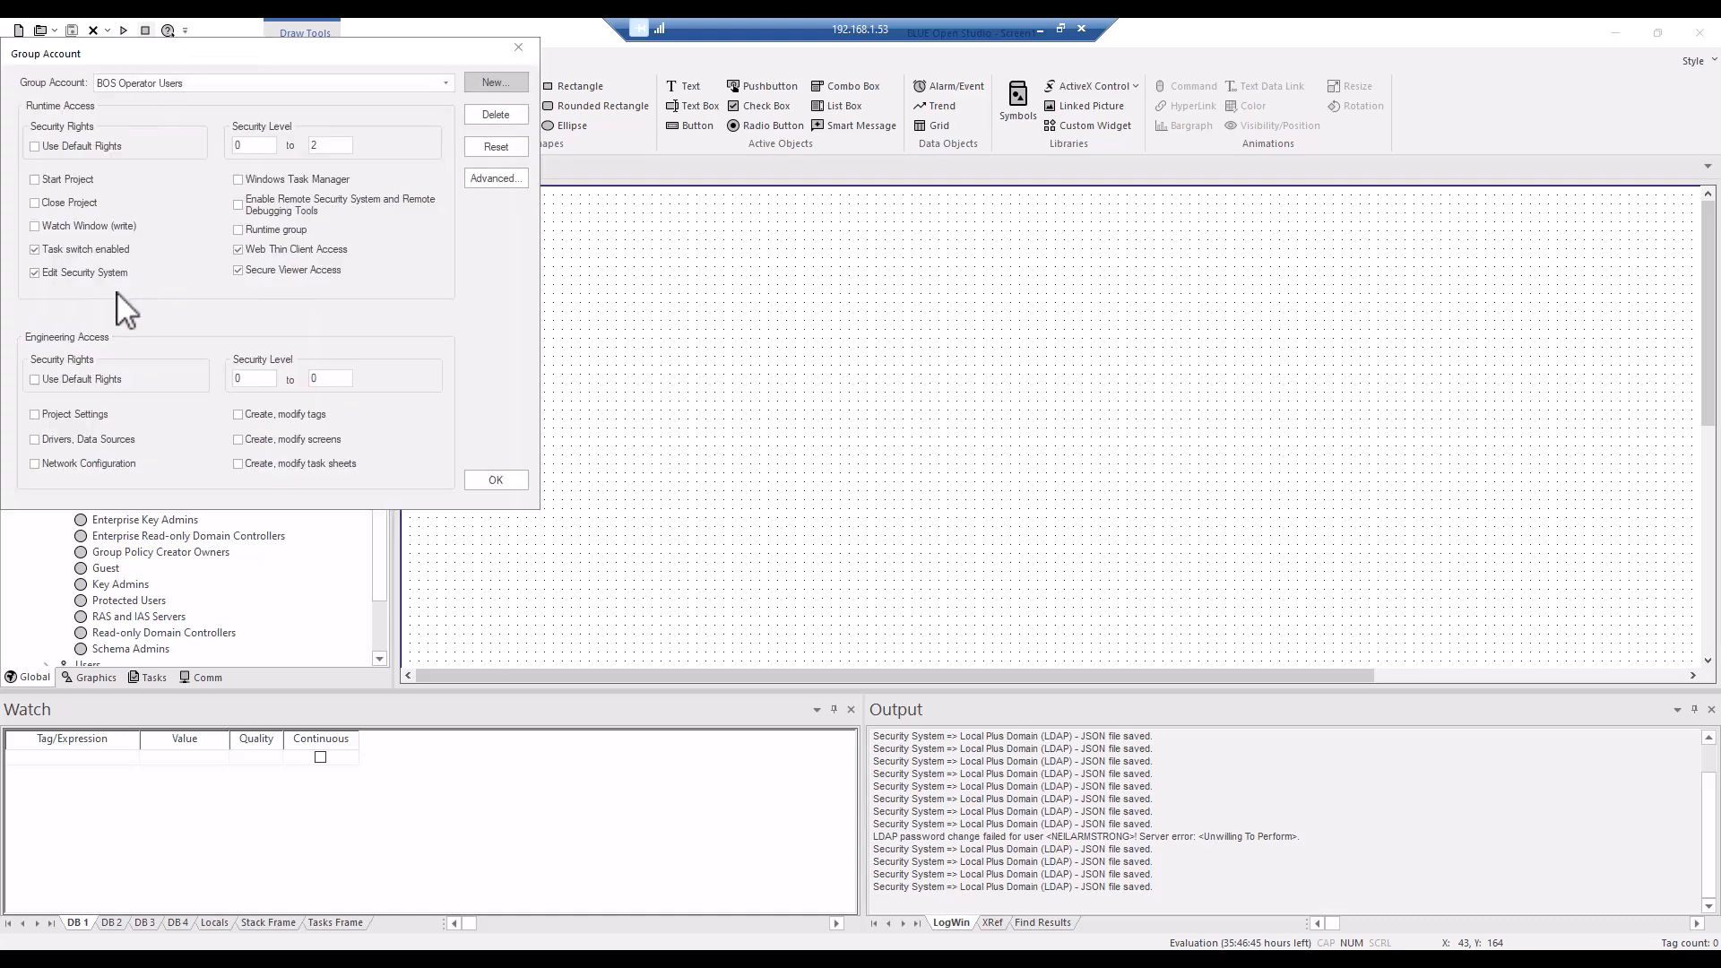
drag(269, 49, 357, 191)
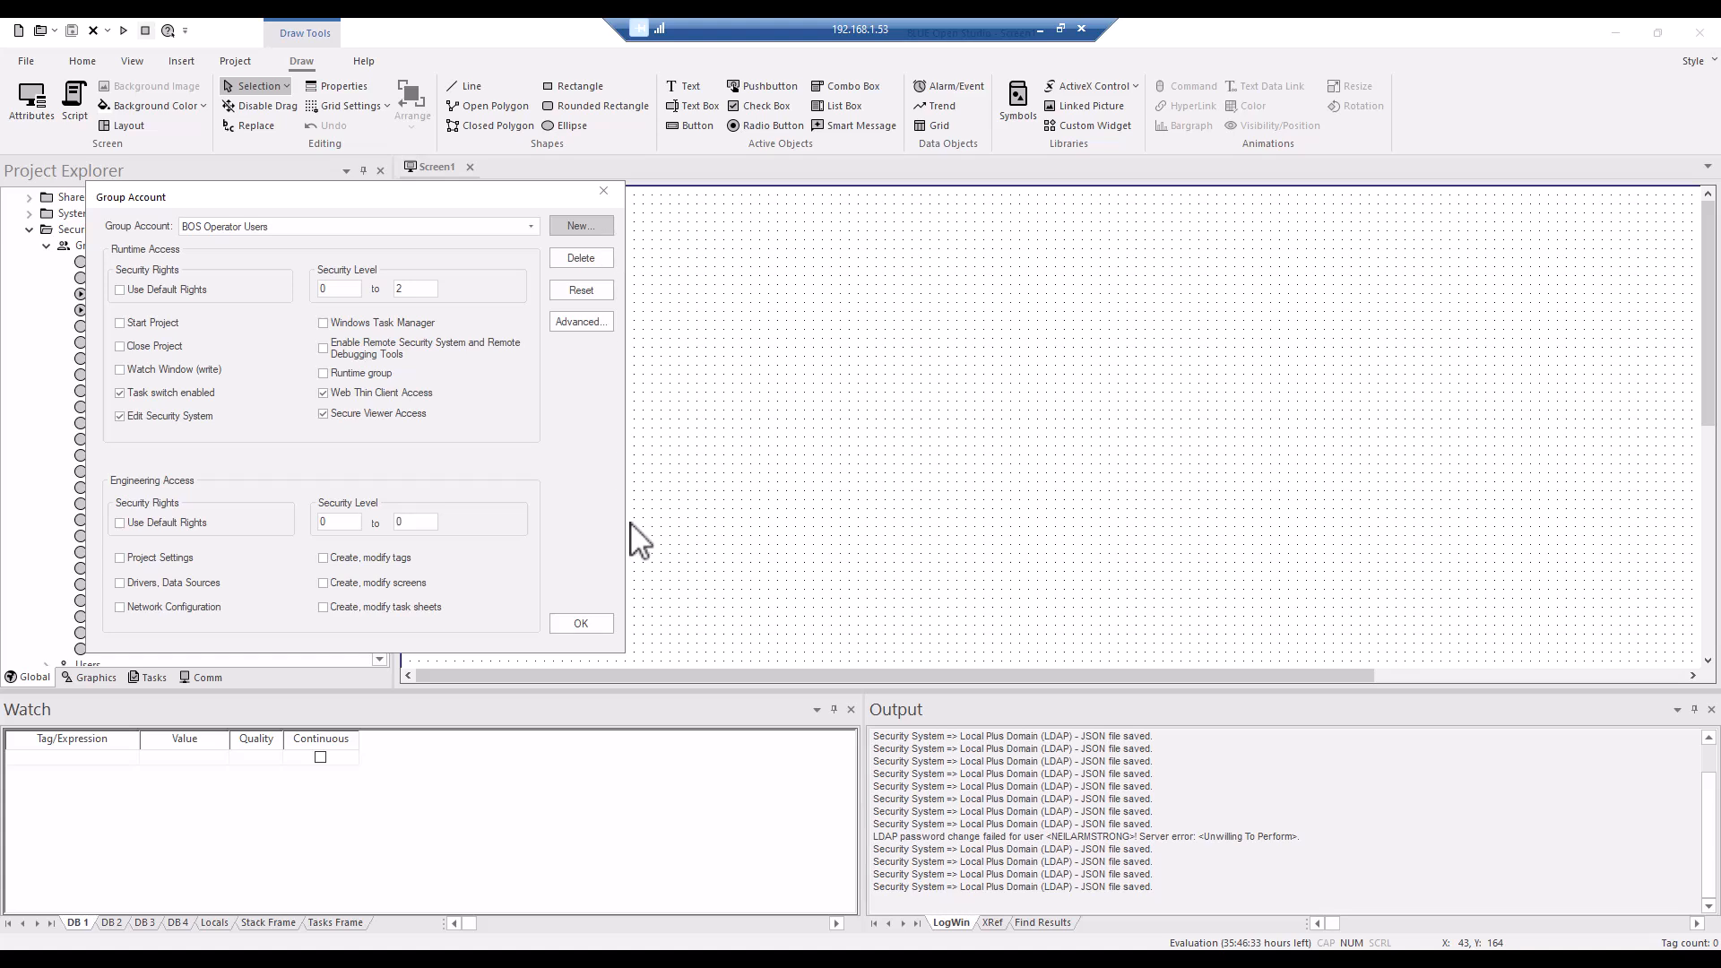
click(594, 625)
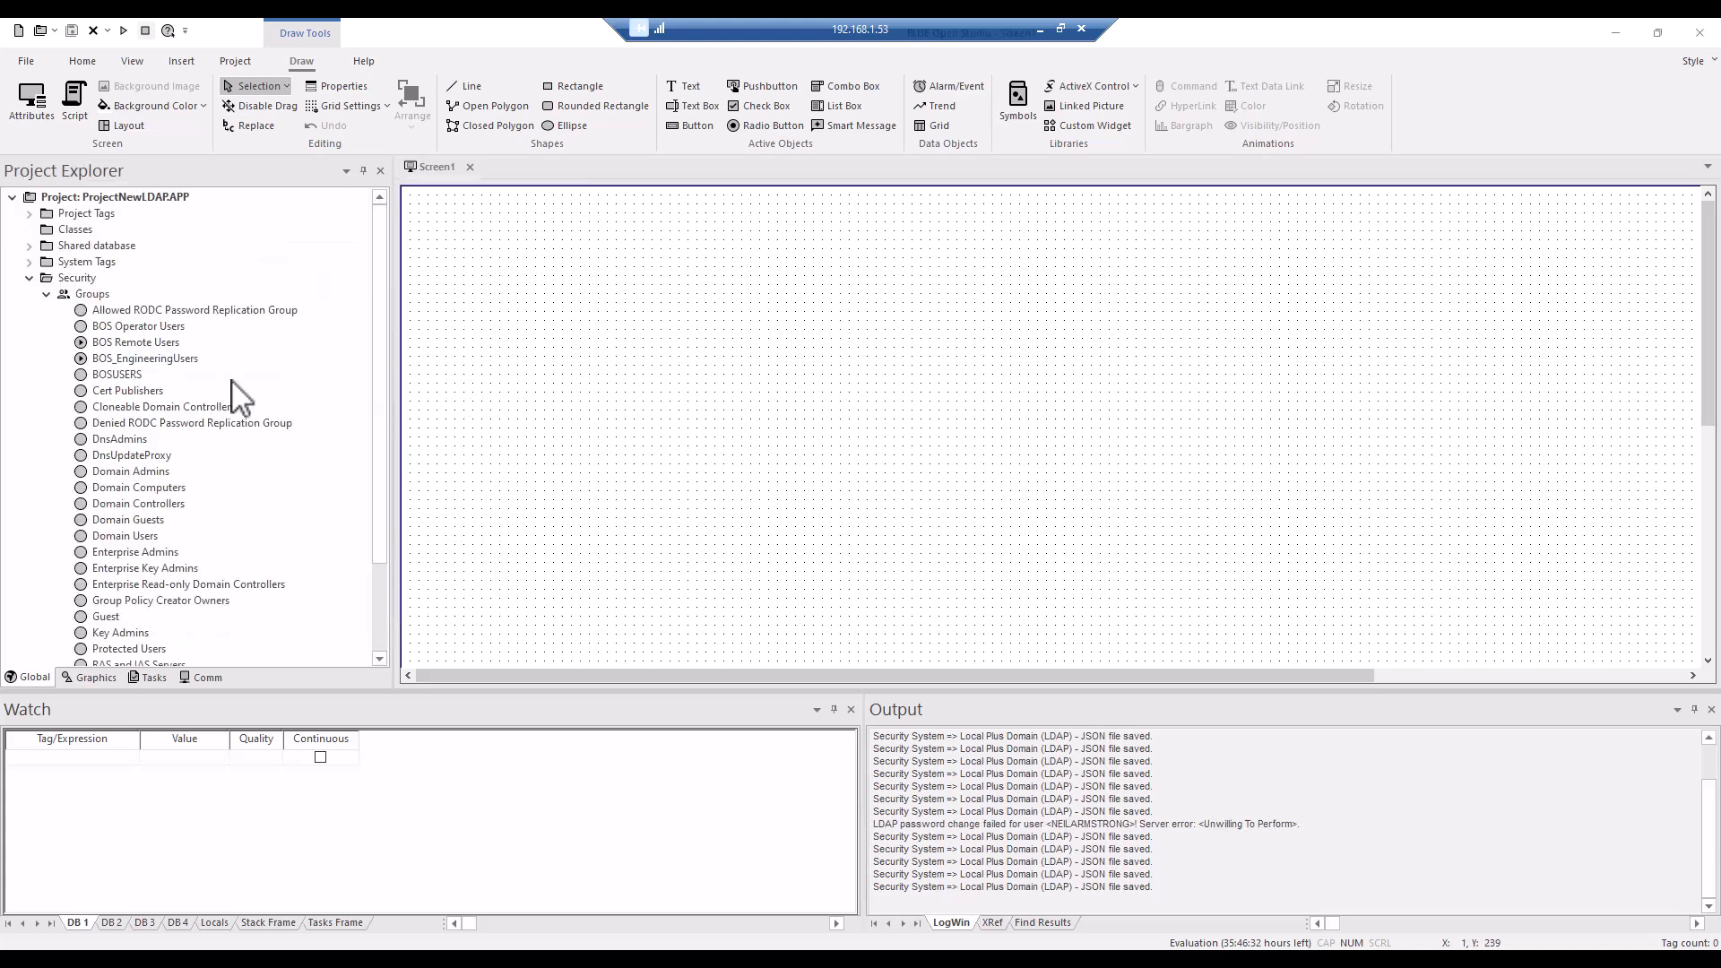
Review the access rights of the BOS Remote Users and BOS_EngineeringUsers group accounts.
double_click(136, 343)
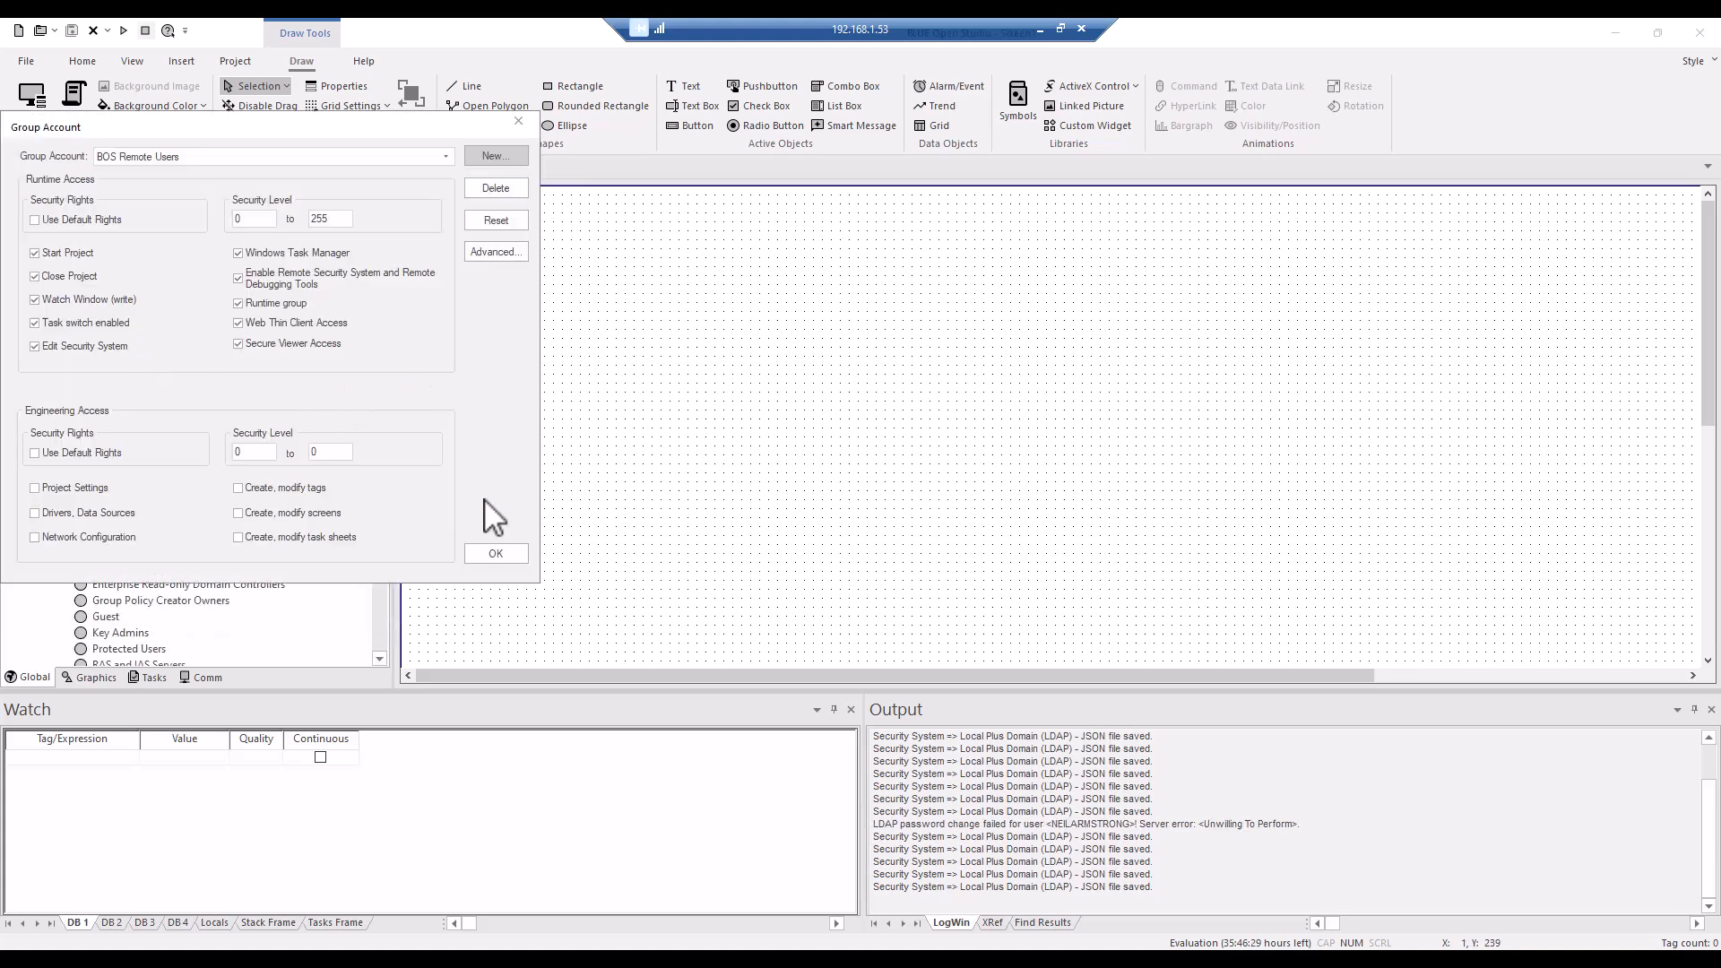
click(497, 555)
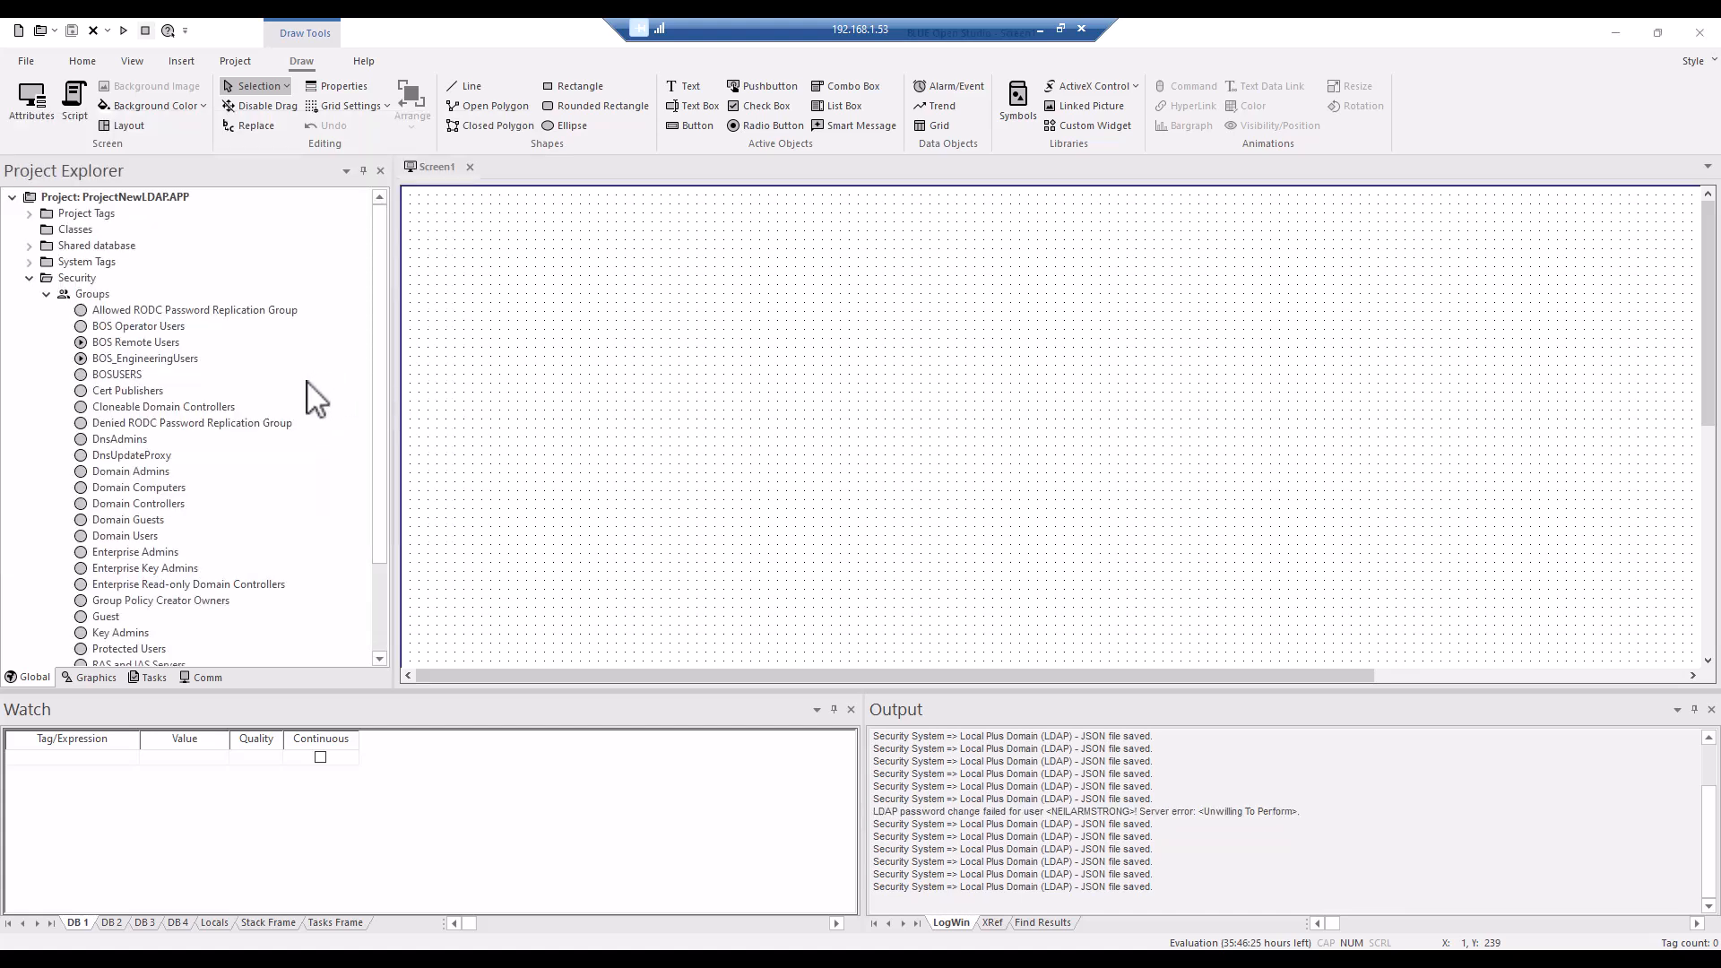
double_click(129, 358)
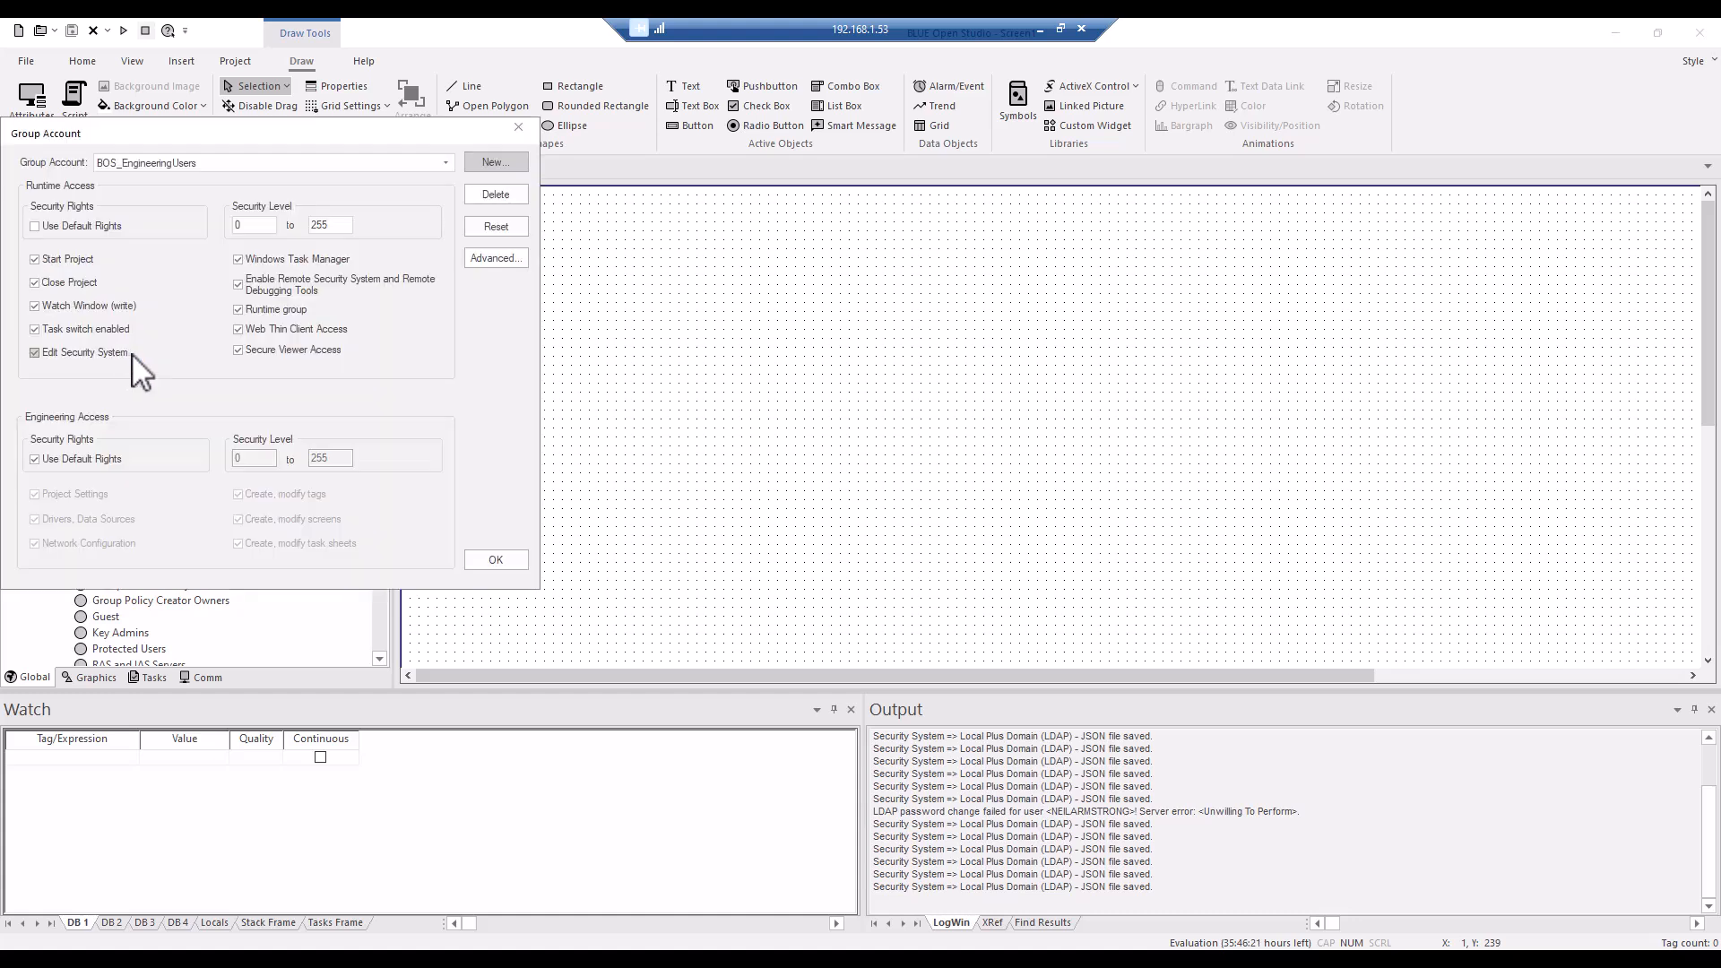
click(496, 557)
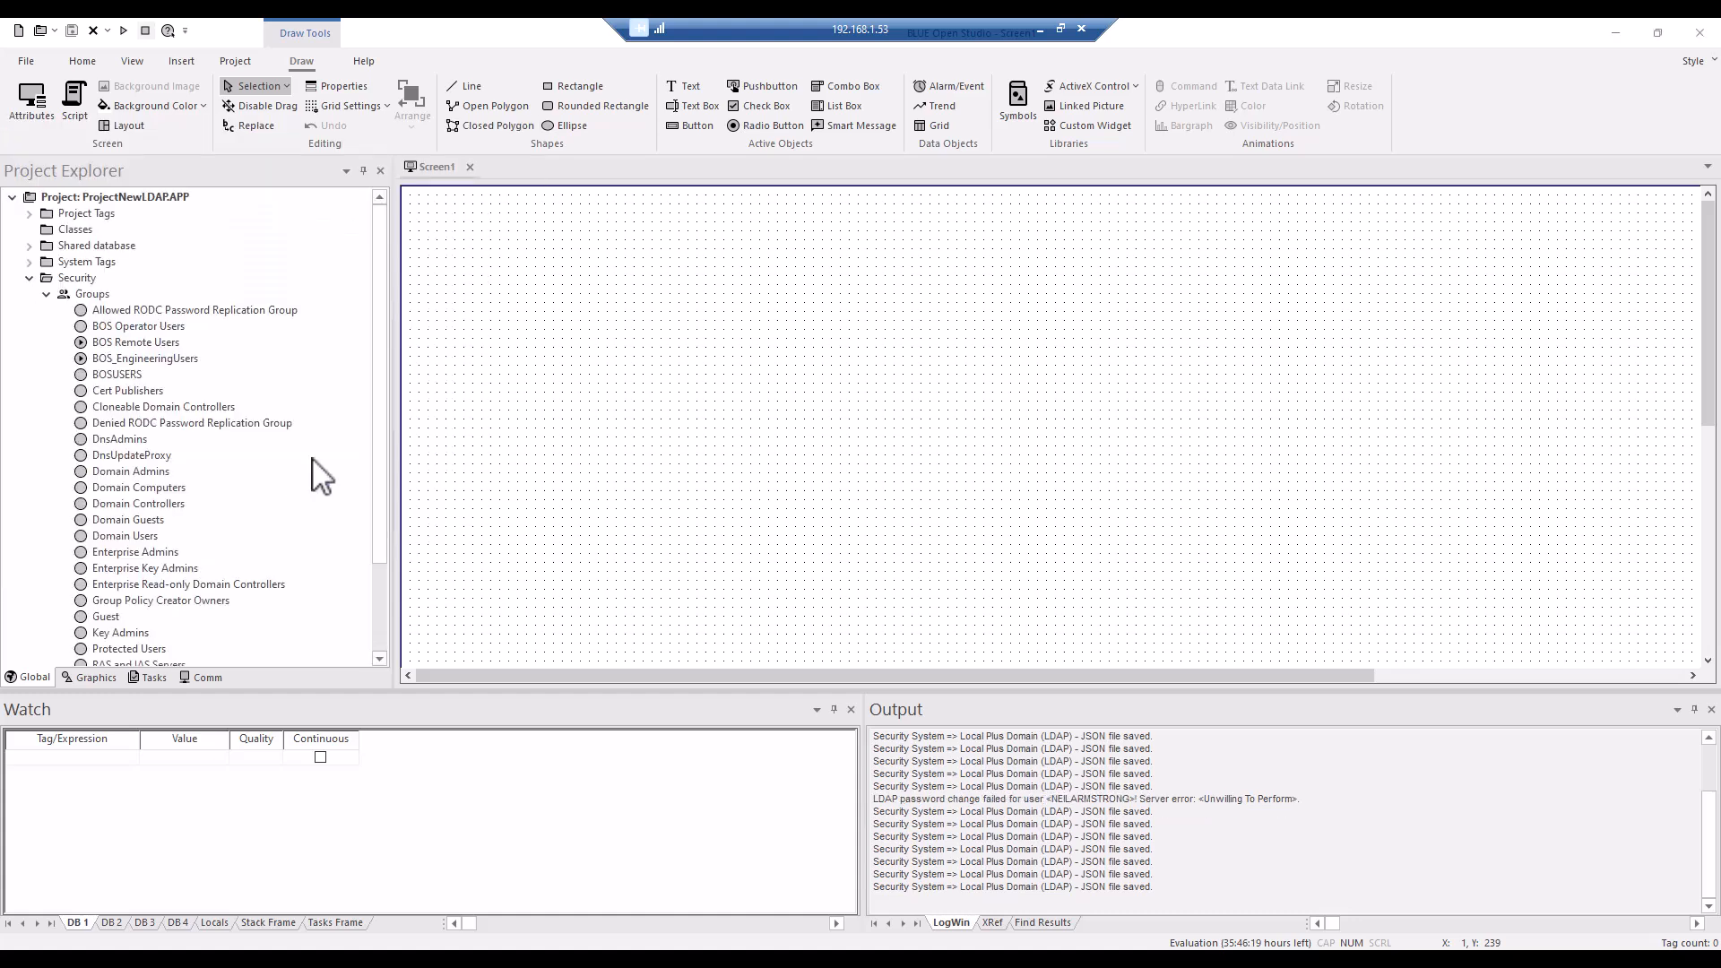
Expand the Users list under Security and open the account settings of its last user to view the assigned groups.
click(47, 295)
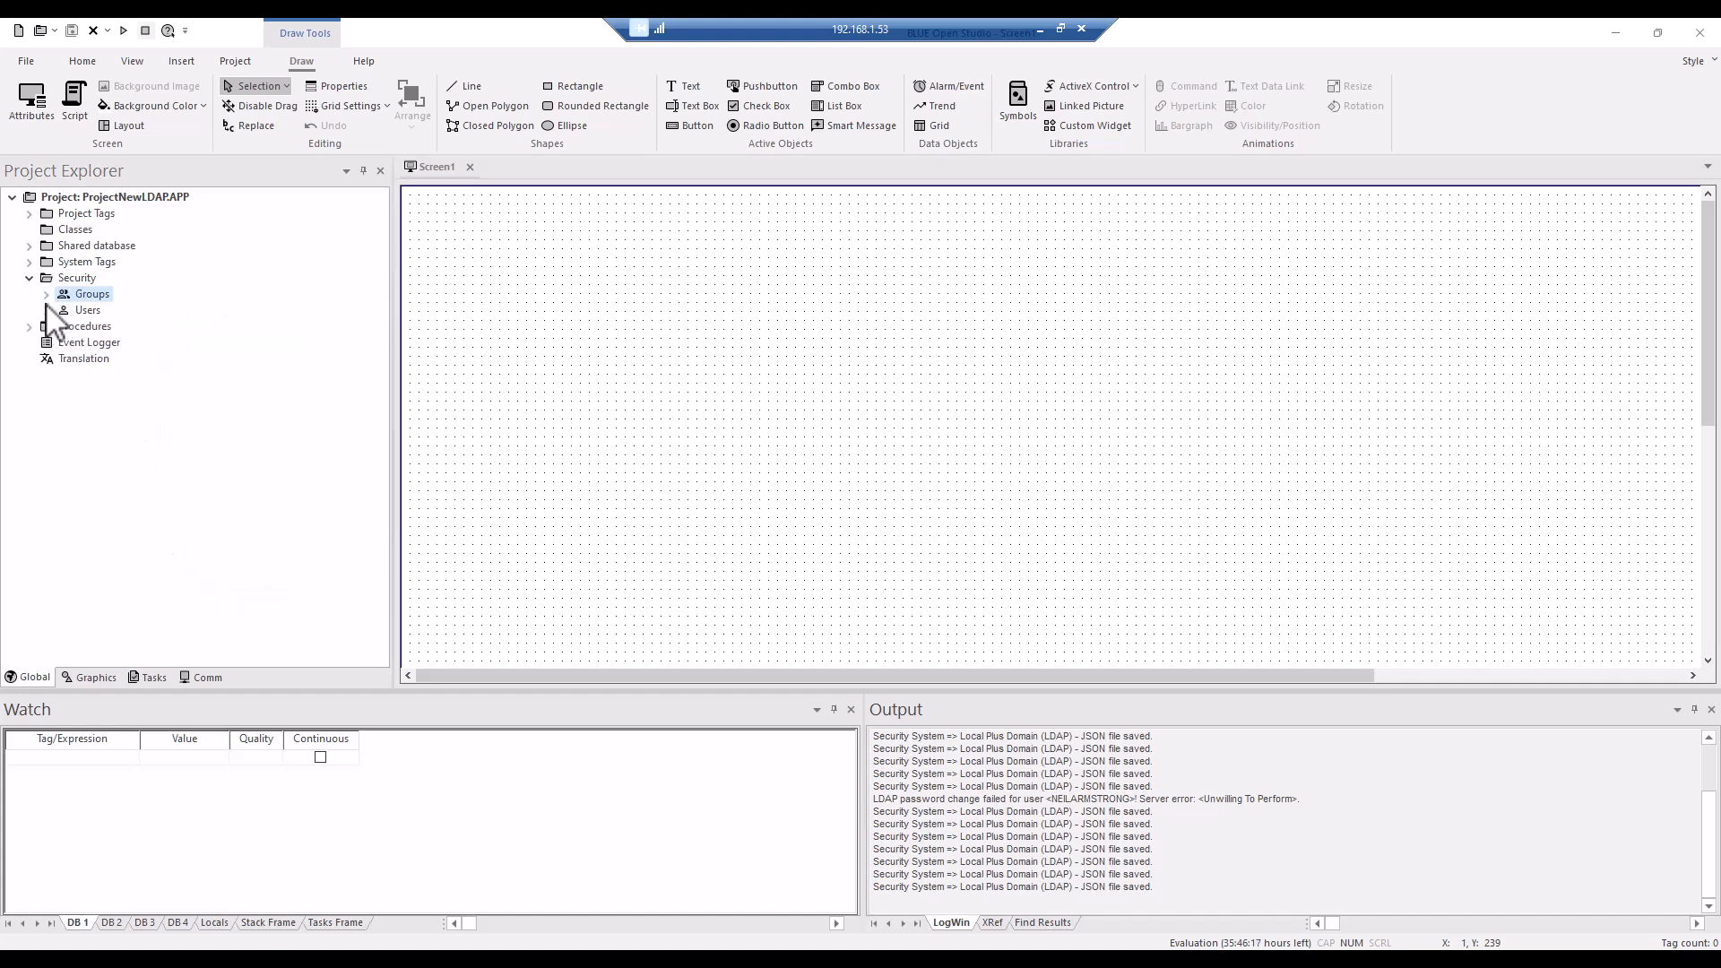
click(46, 311)
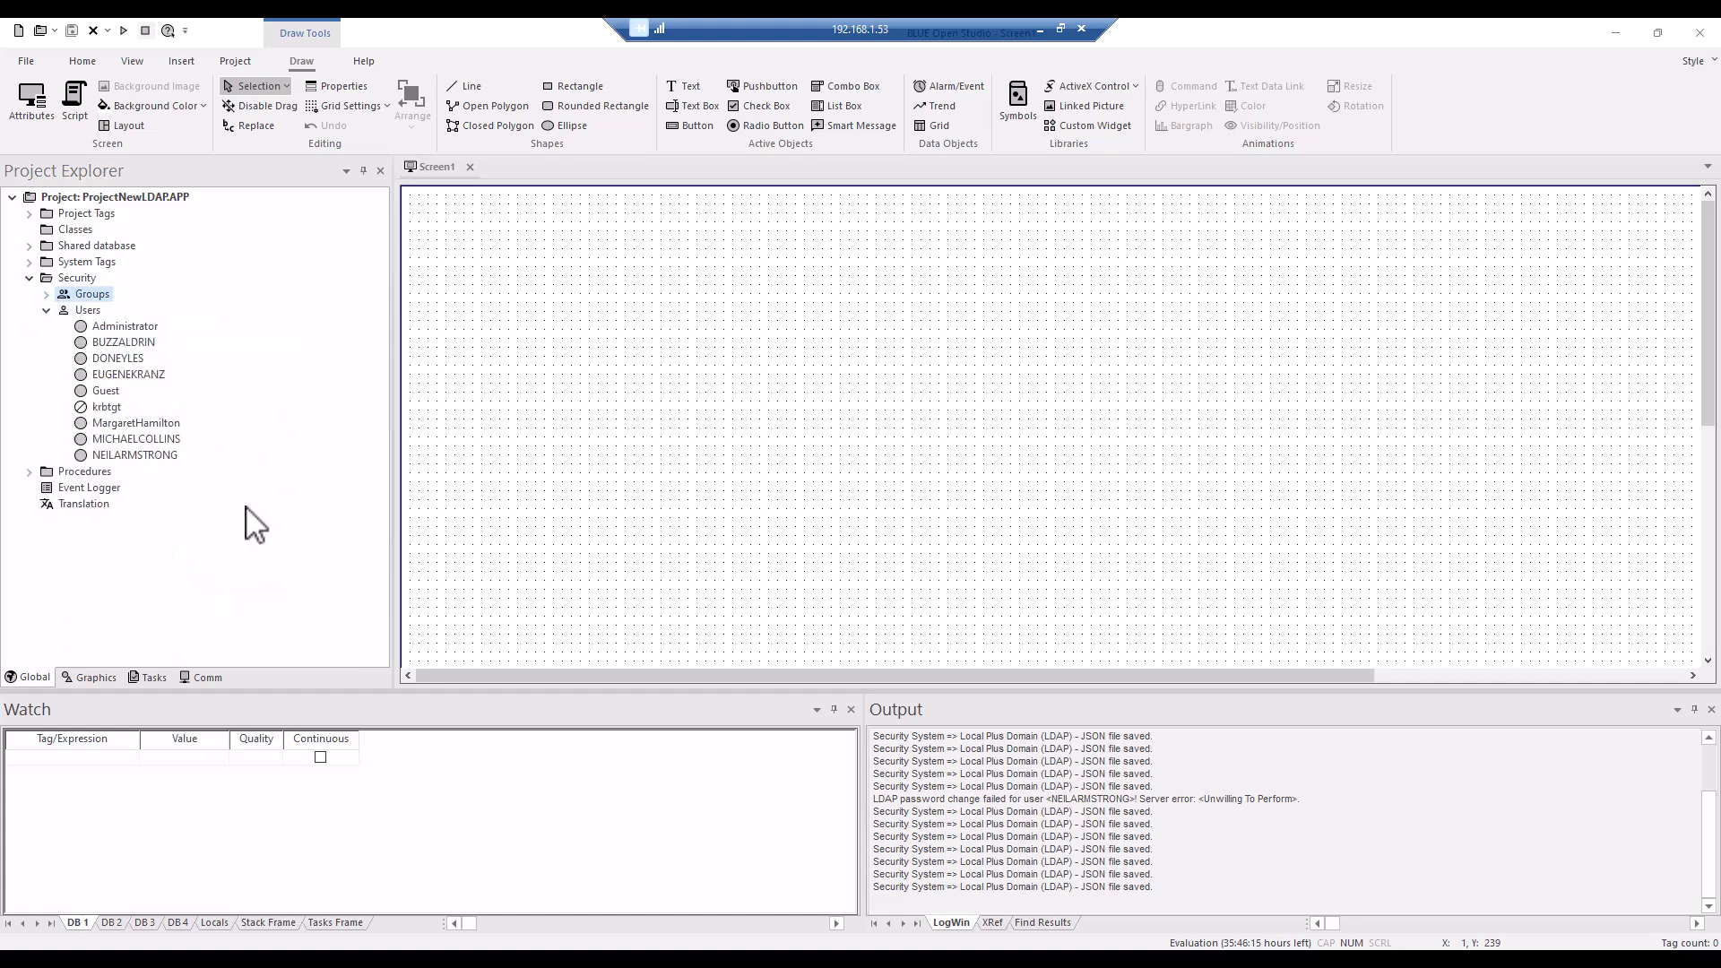
double_click(152, 455)
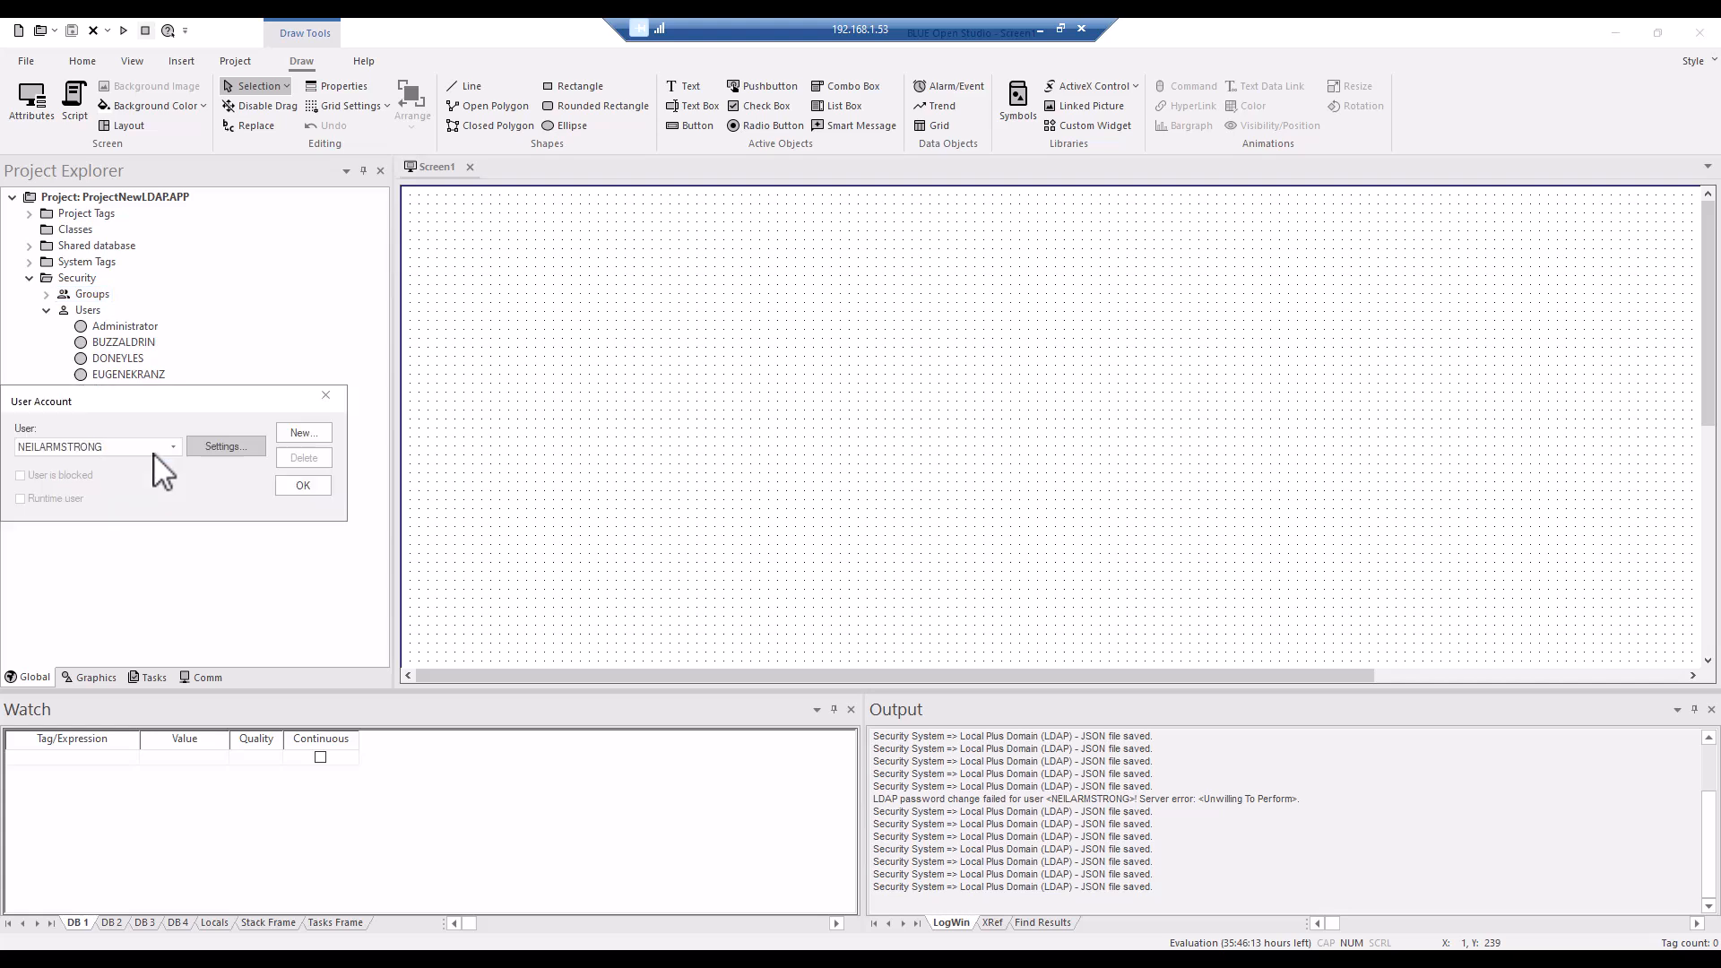
click(241, 448)
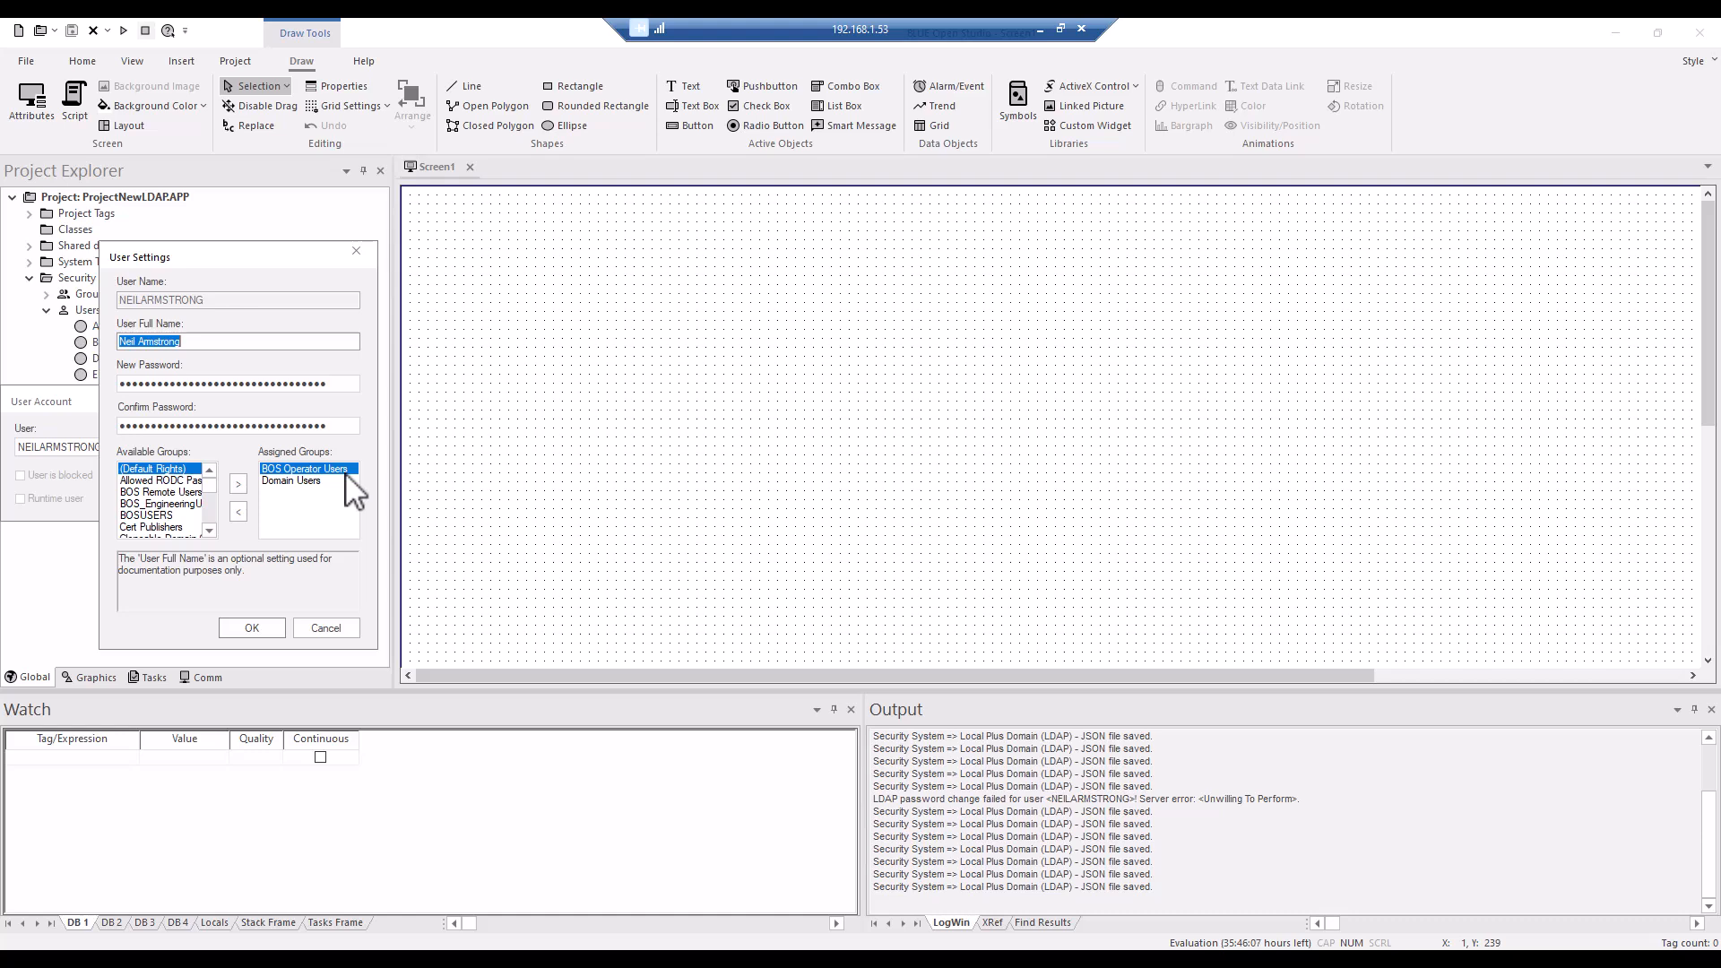
Enter and confirm a new account password in the user's settings and submit it.
double_click(335, 386)
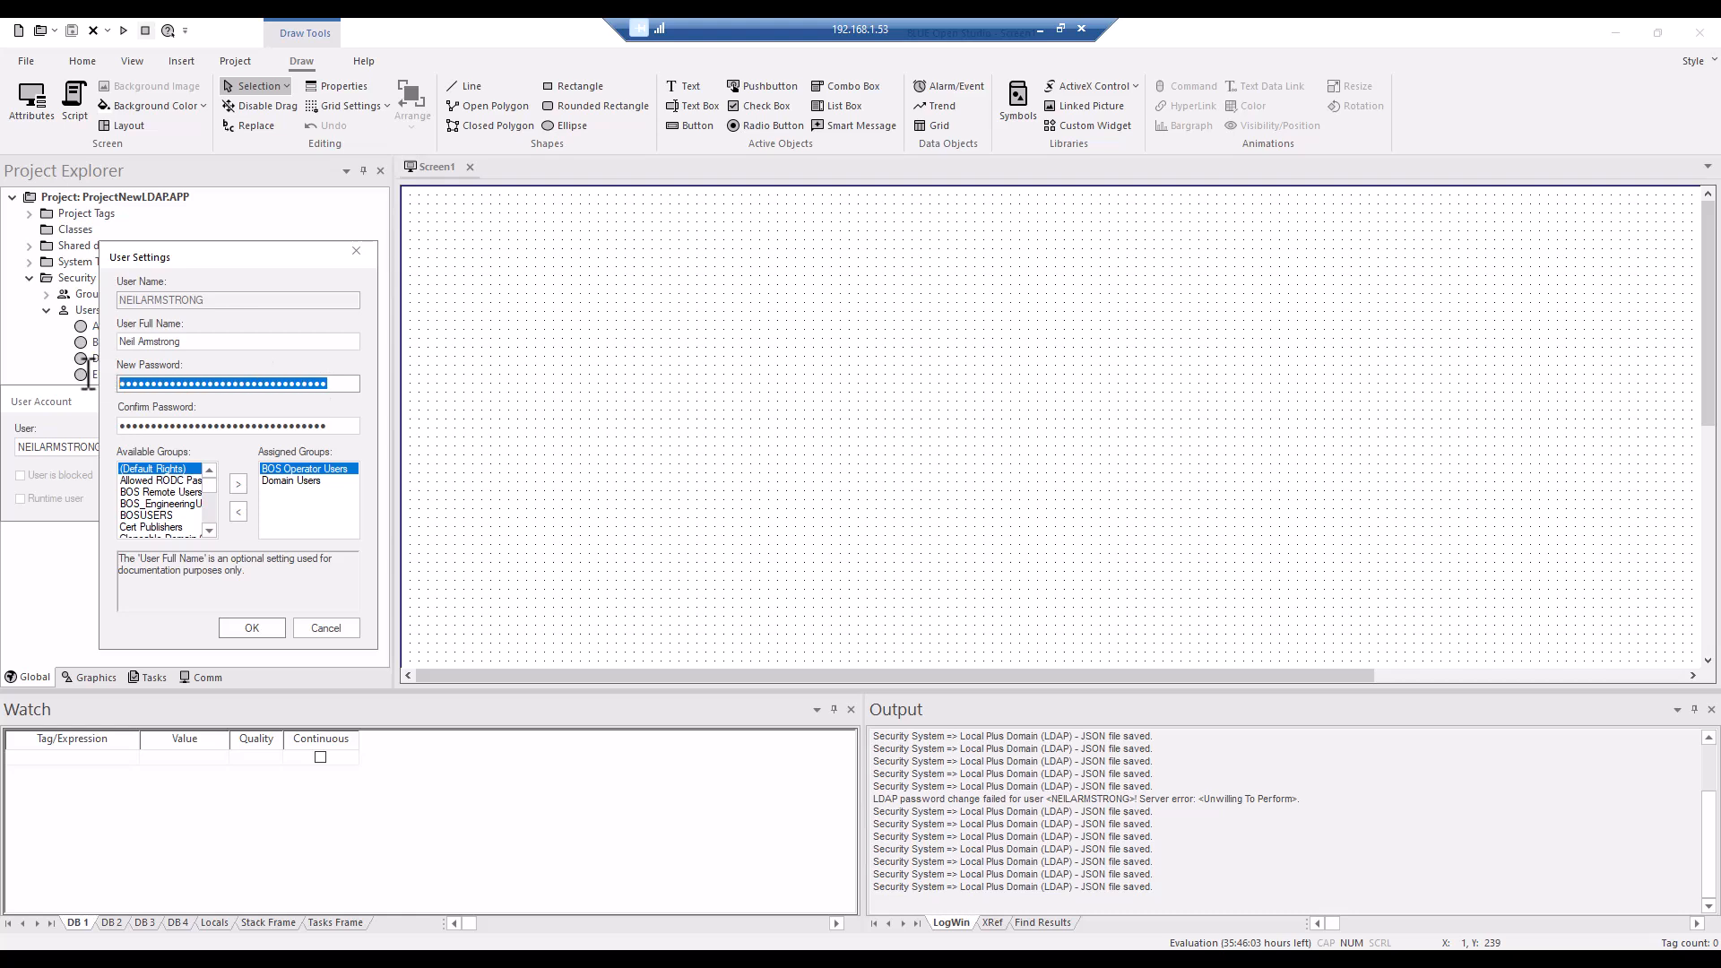
text(••)
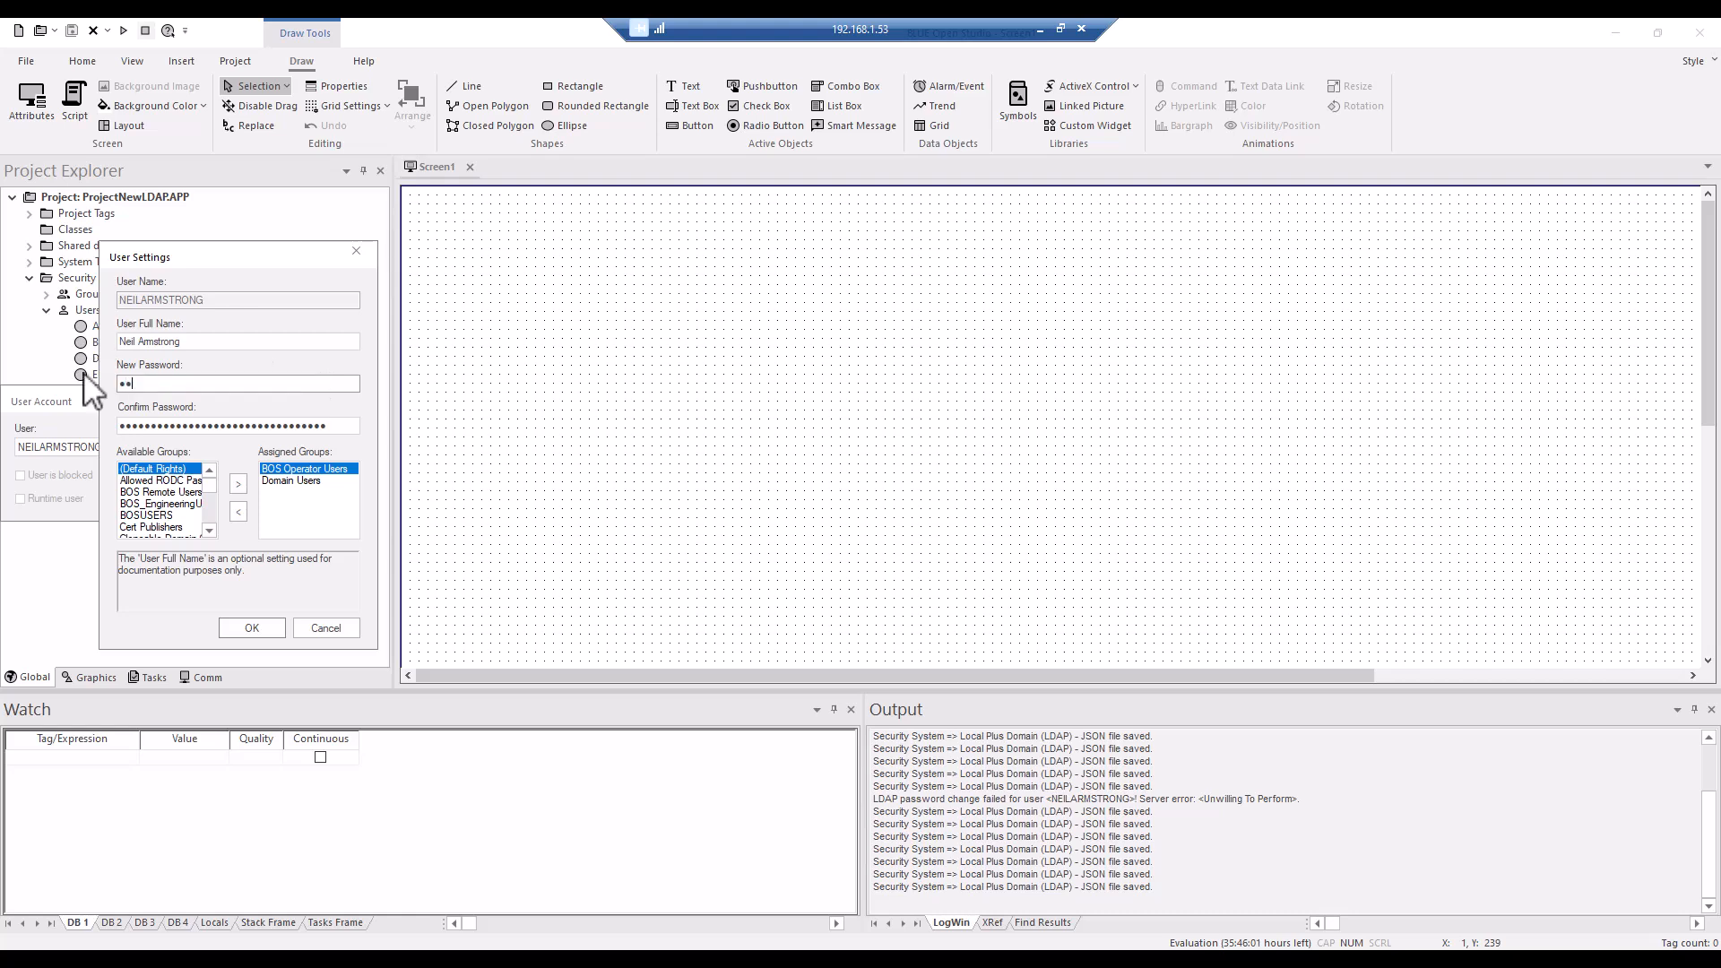
text(•)
drag(353, 426, 49, 419)
text(•••)
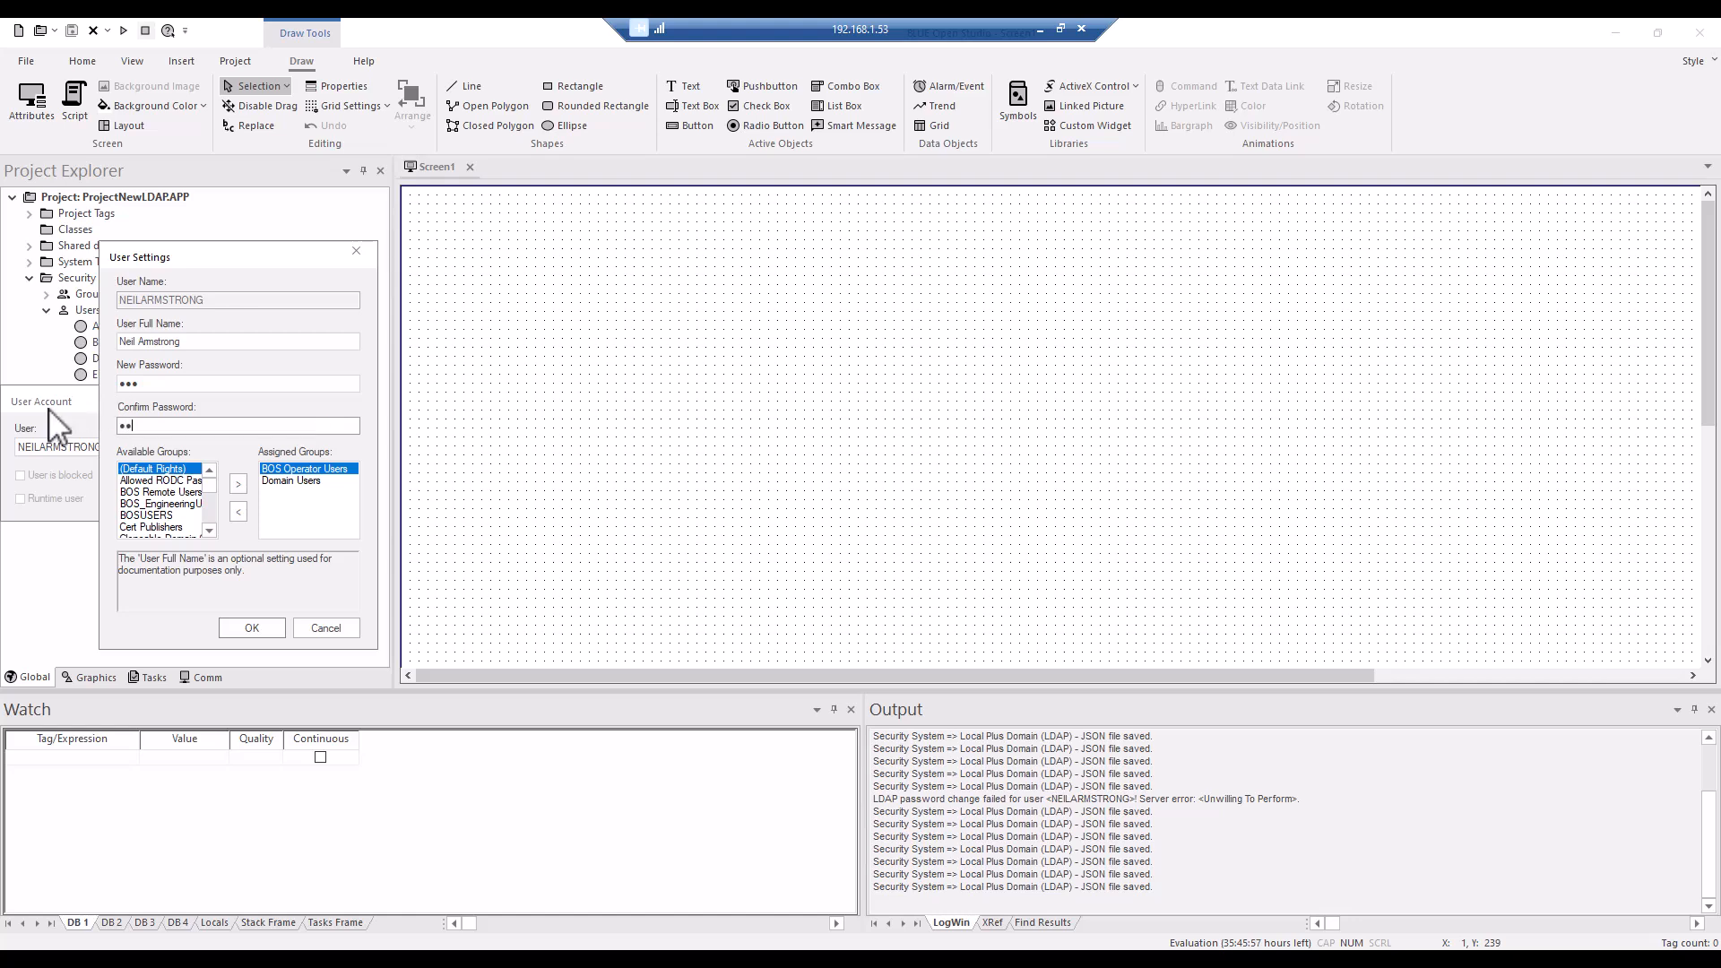
click(267, 627)
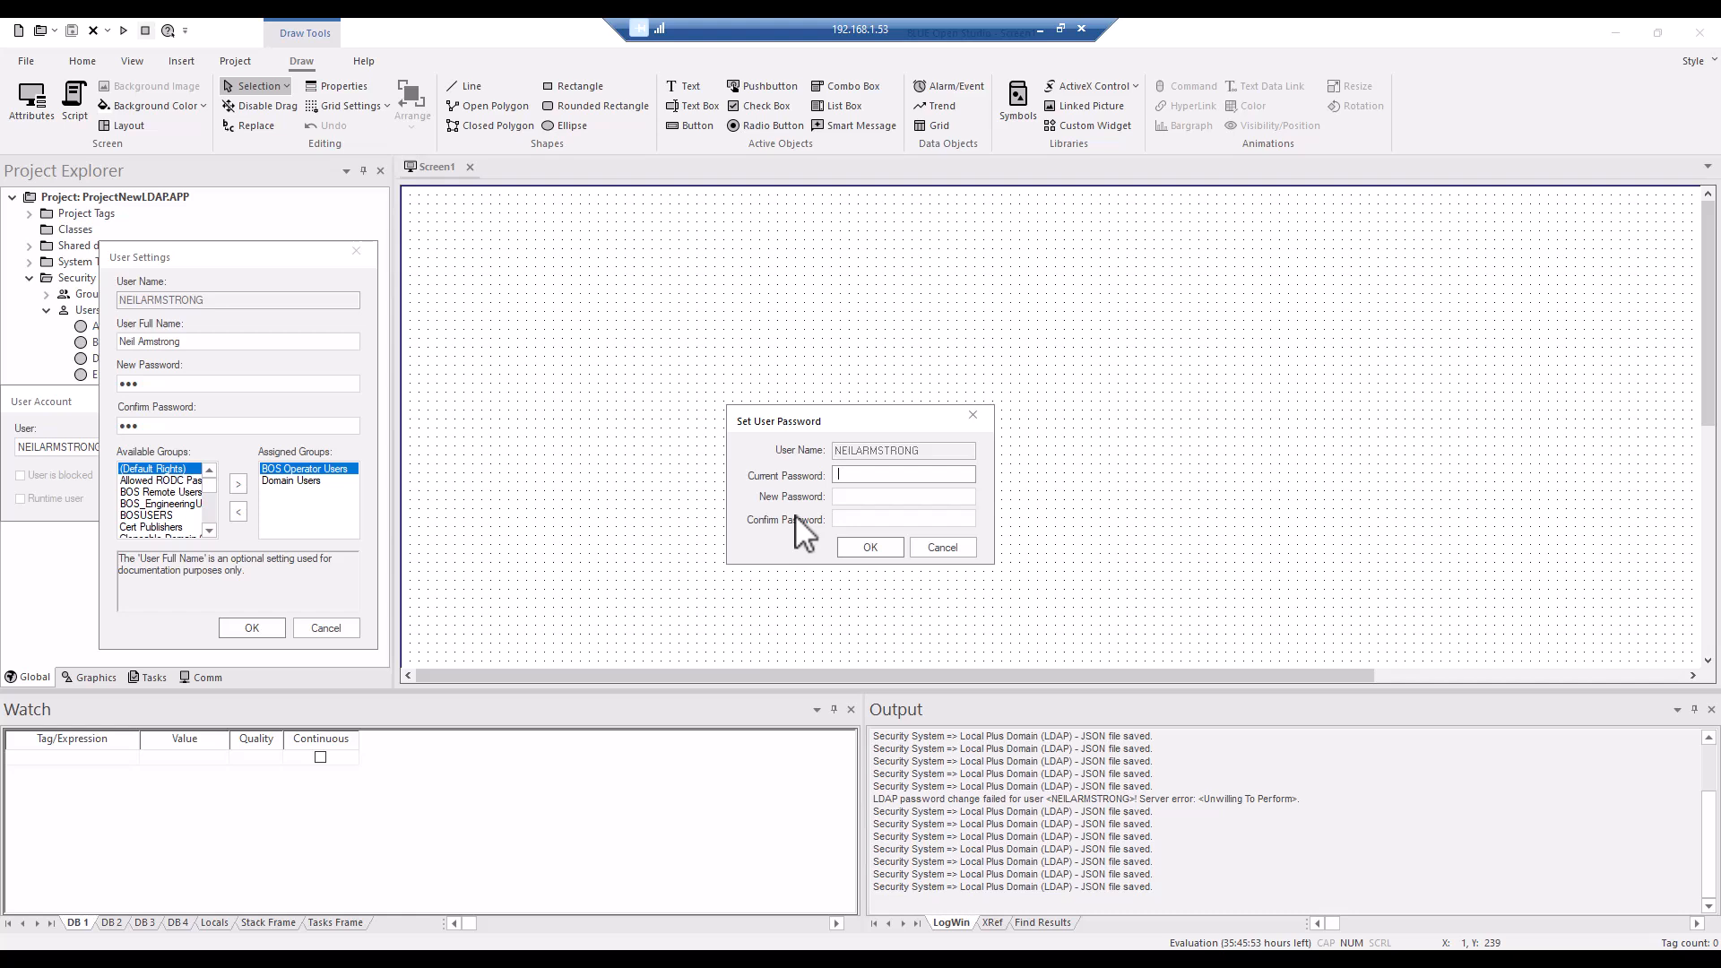
Try to set the user's password by entering the current password and the new password with confirmation, and close the account dialogs.
text(••••••••••••)
click(888, 498)
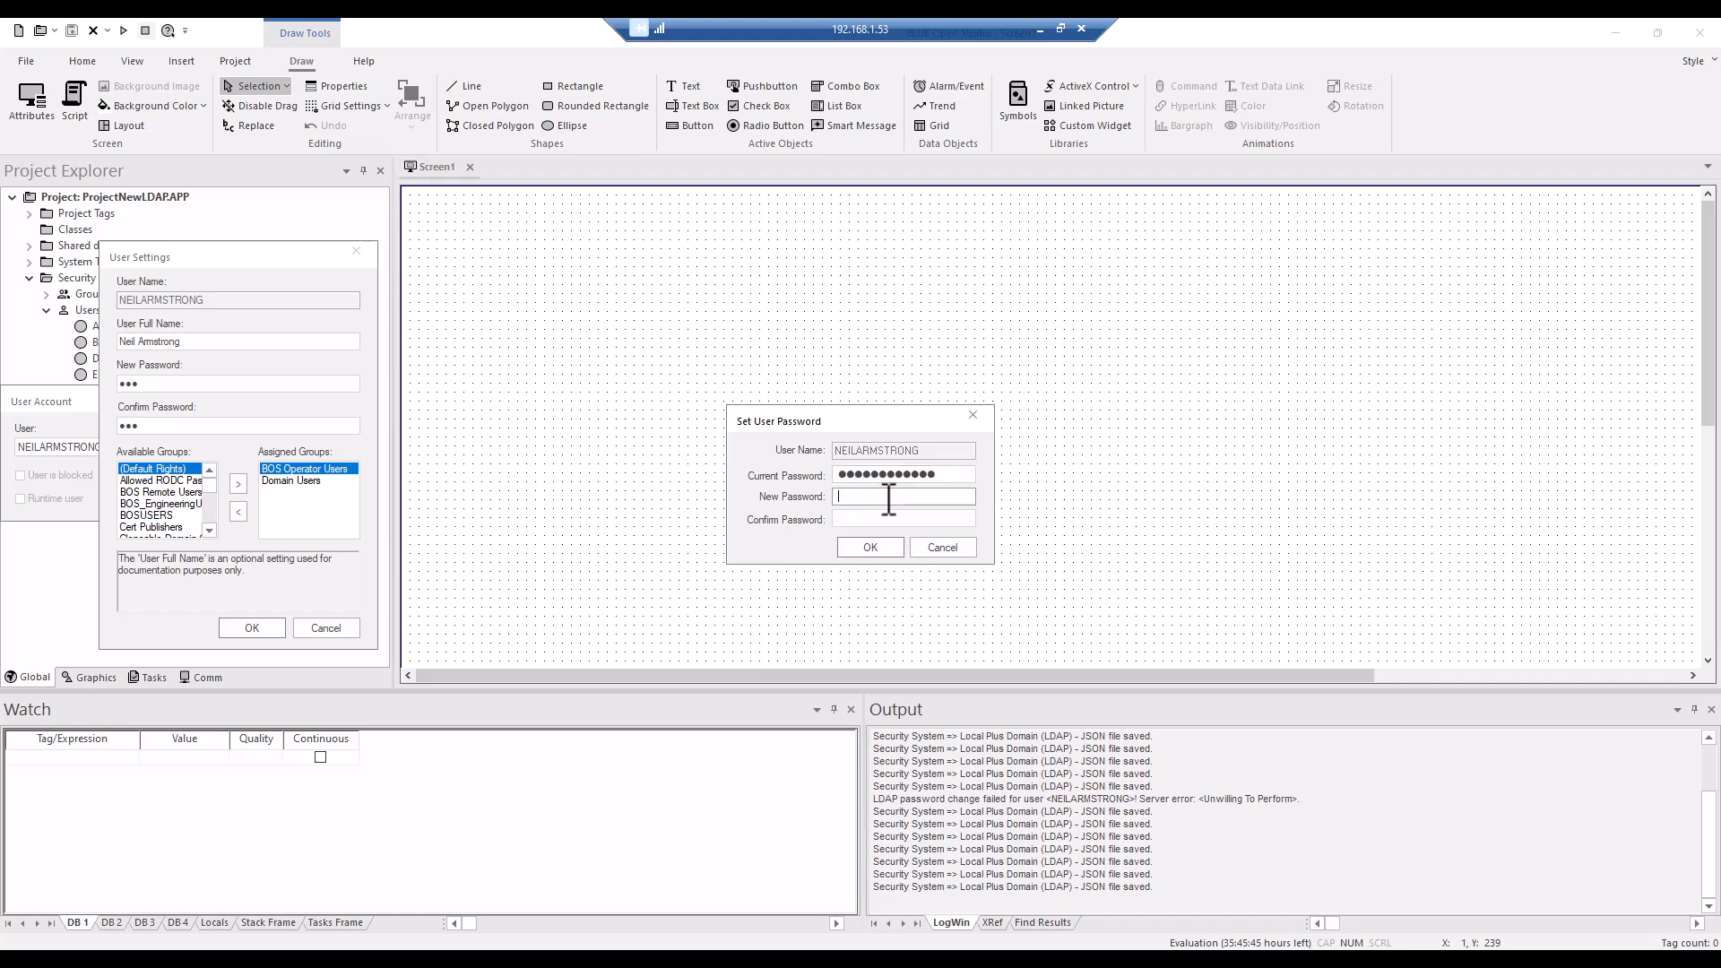
text(•••)
click(866, 515)
text(•••)
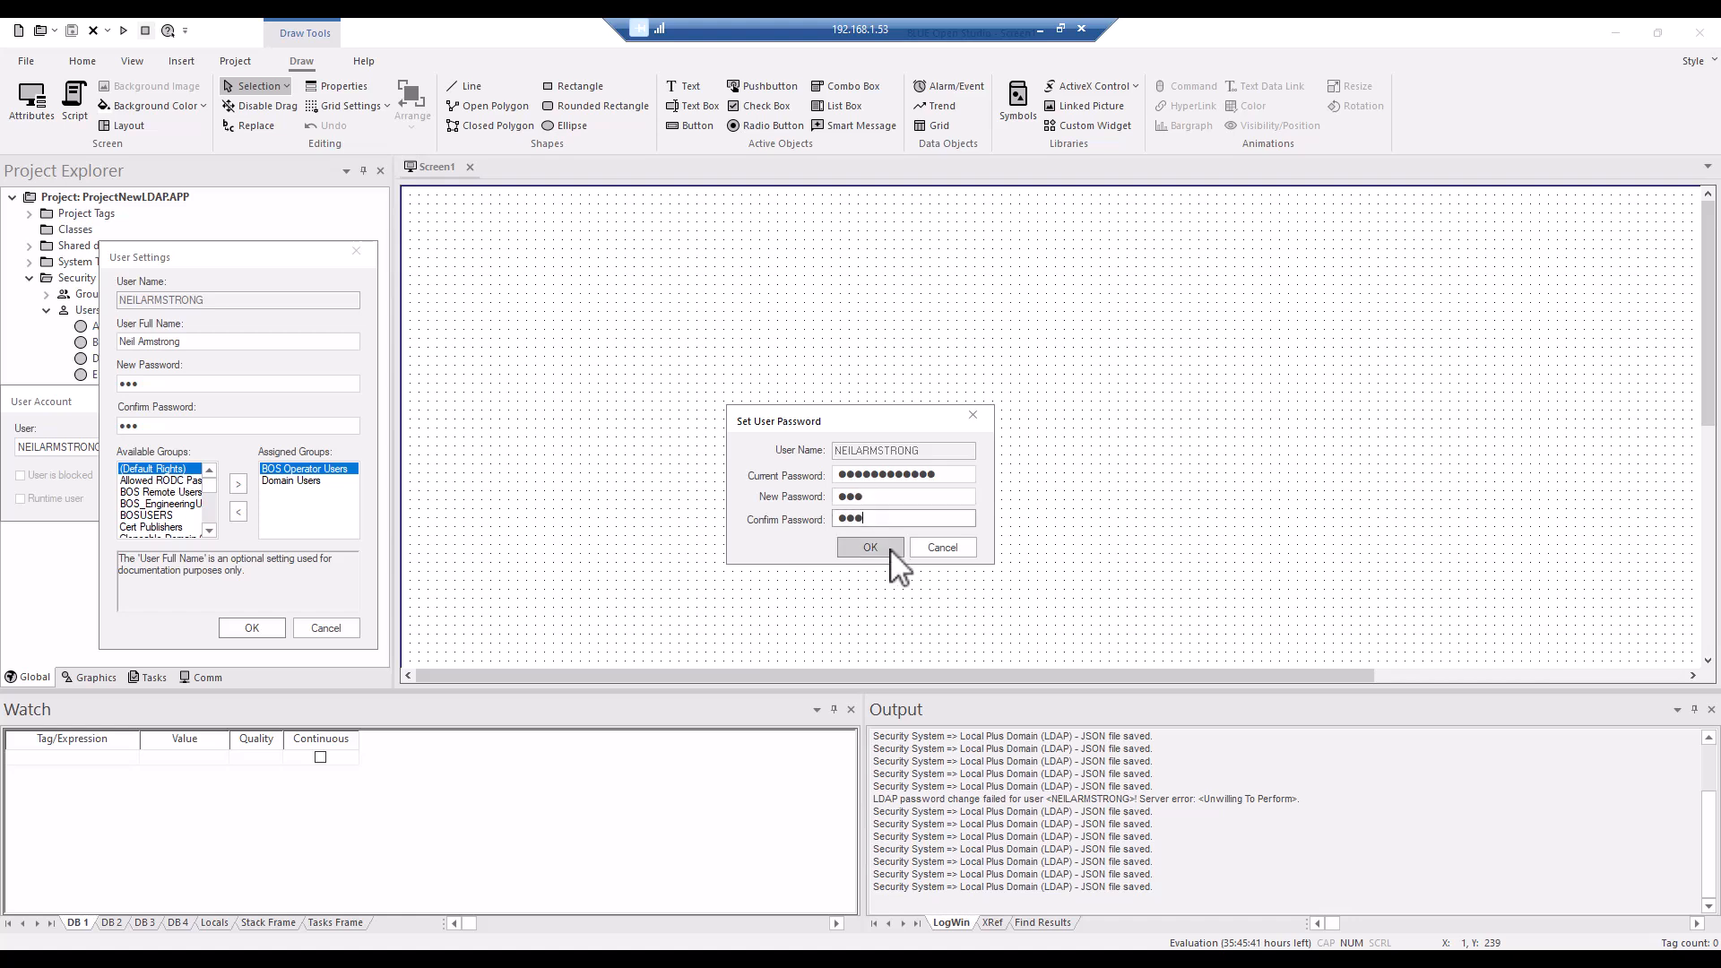
click(890, 548)
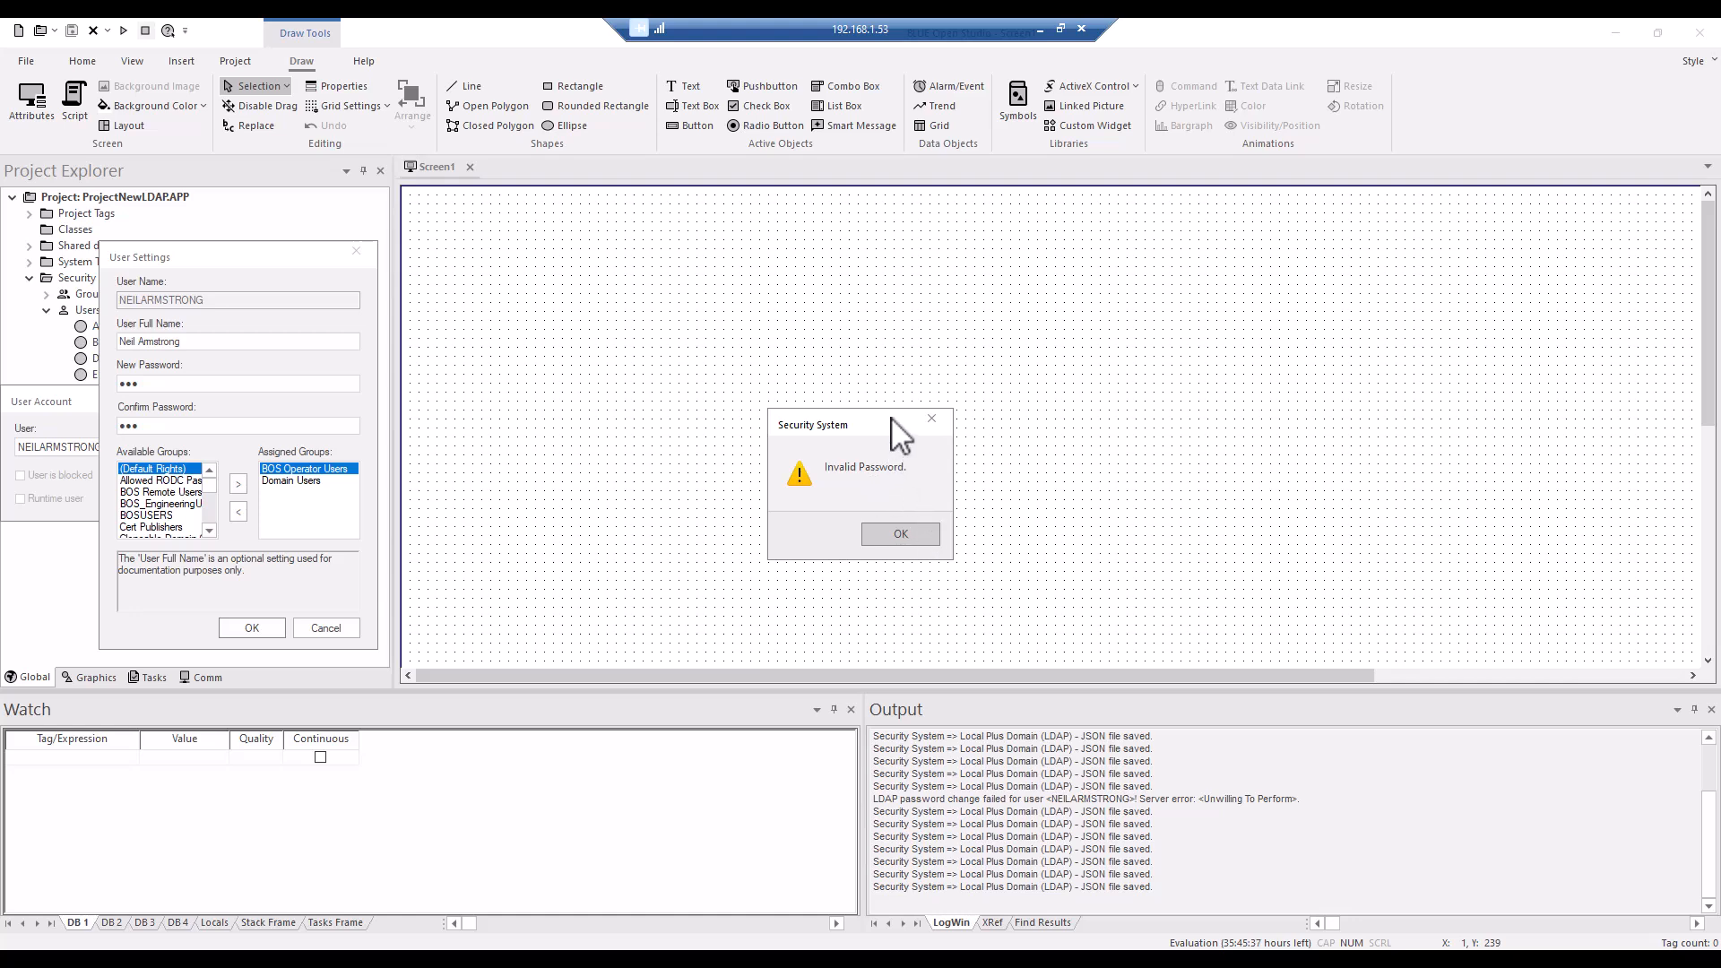
click(895, 534)
click(900, 536)
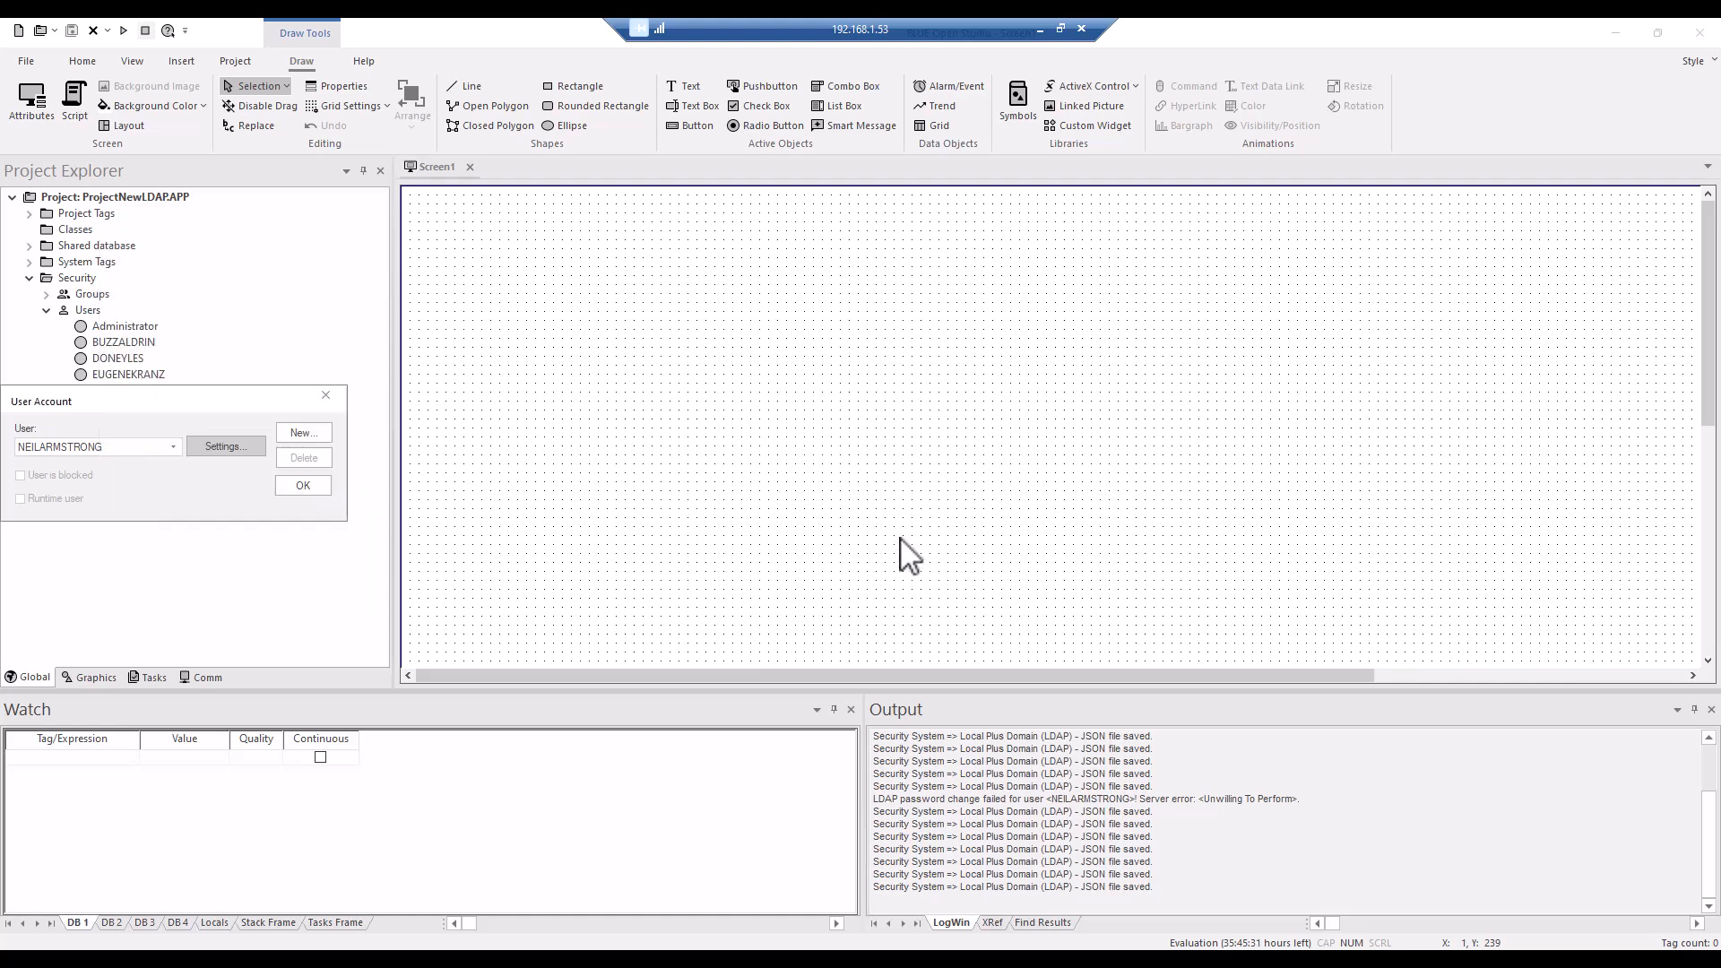
click(323, 491)
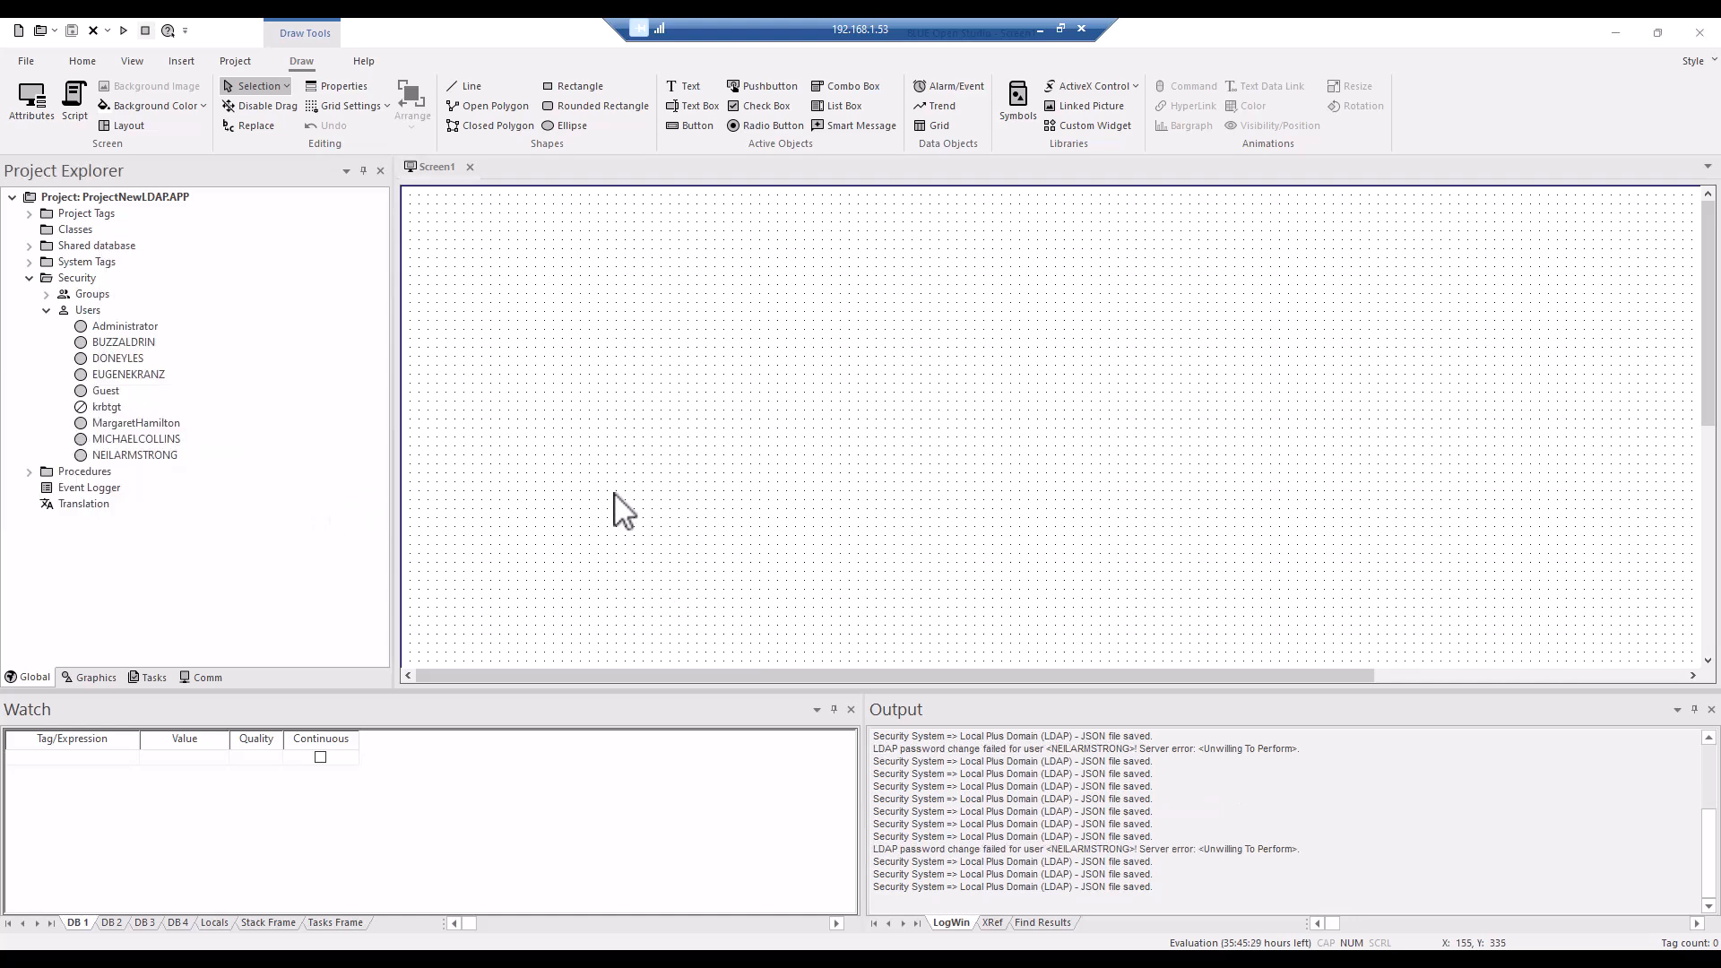